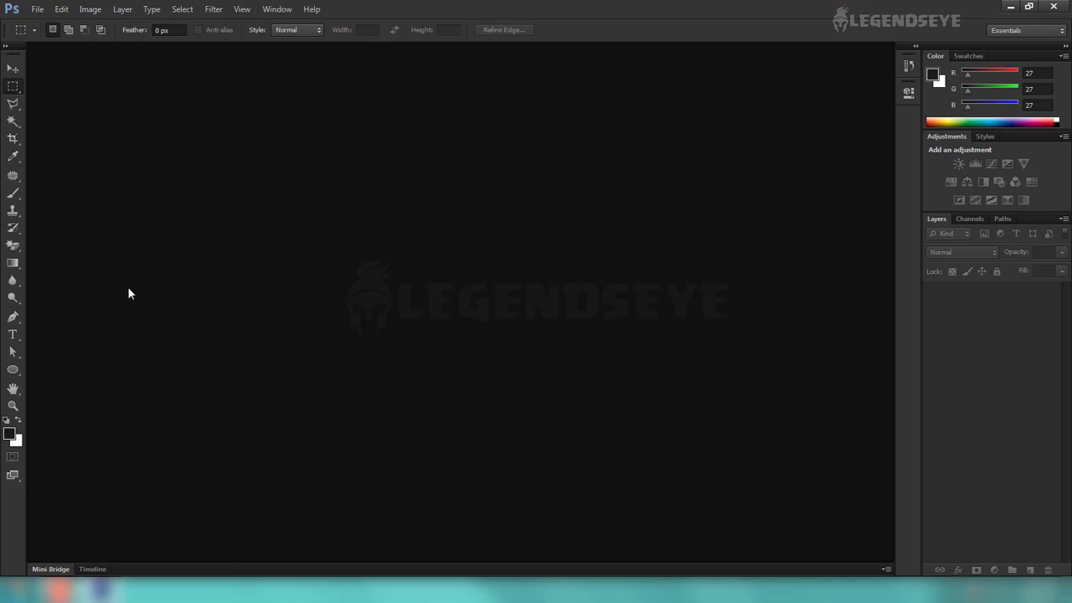
Open the General preferences from the Edit menu, close them, and reopen them with Ctrl+K
left_click(64, 10)
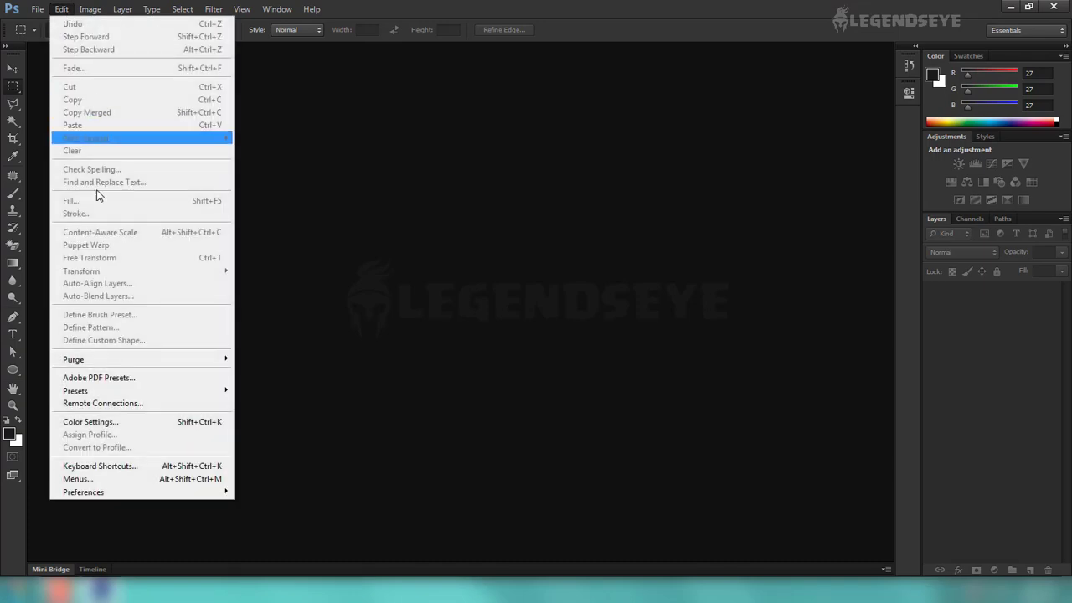
mouse_move(84, 492)
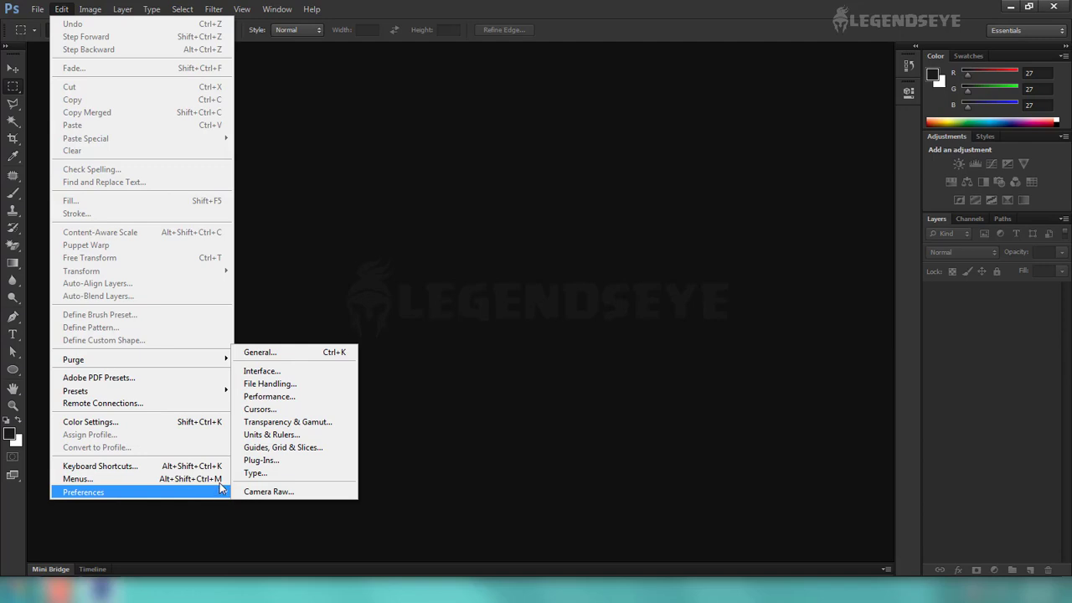
left_click(279, 355)
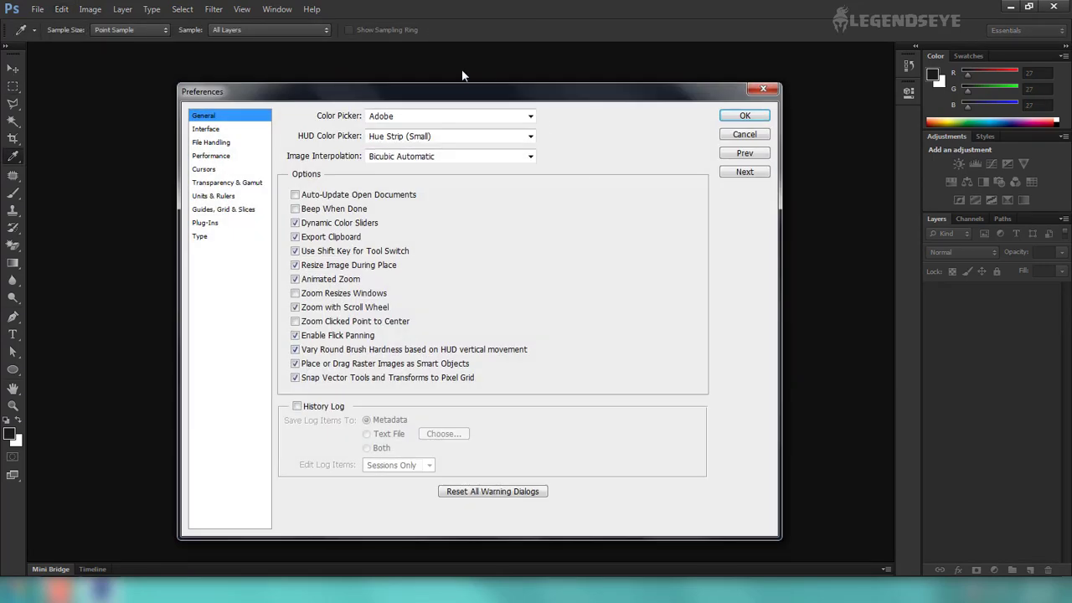
left_click_drag(445, 96, 447, 86)
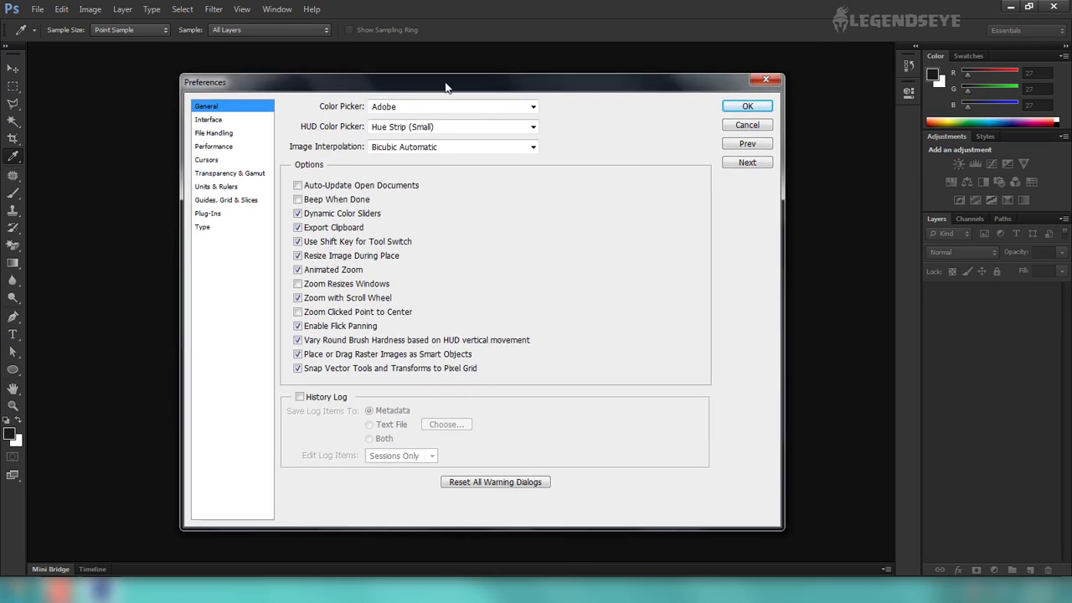
left_click(765, 79)
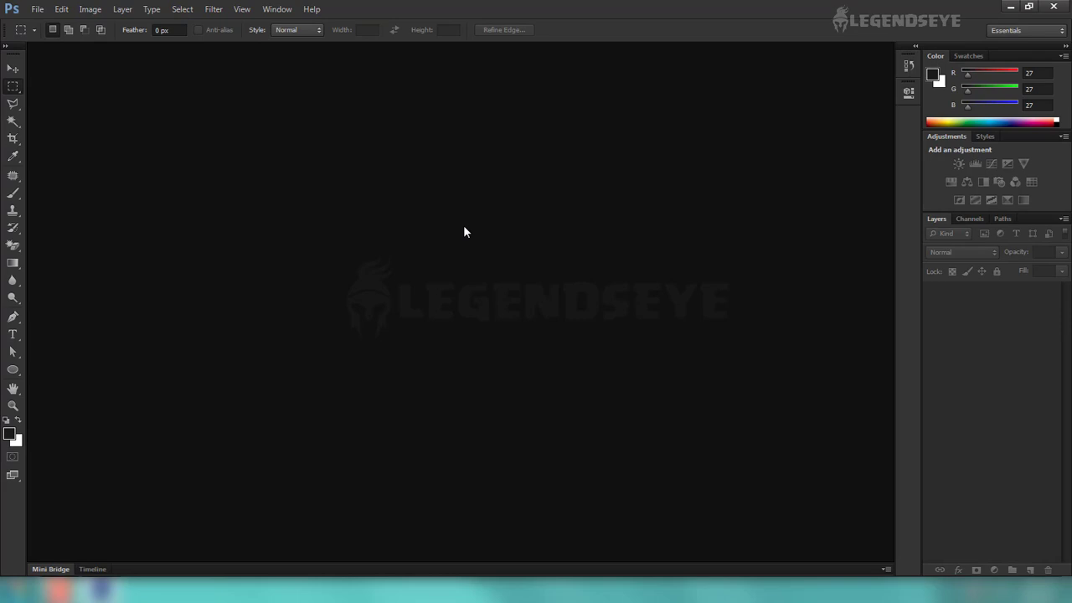
key("i")
key("ctrl+k")
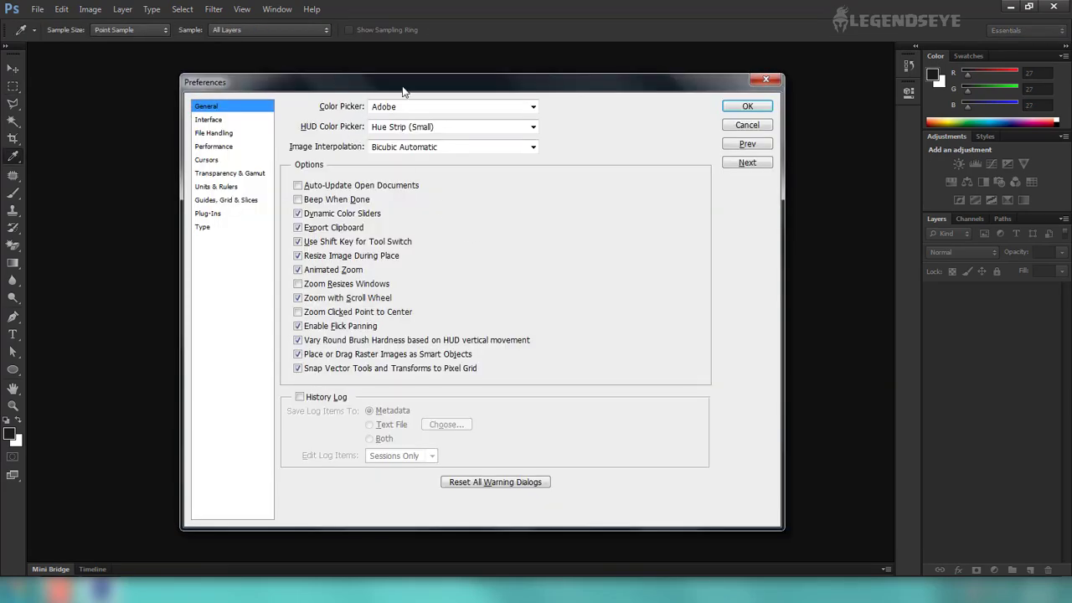
Enable Zoom with Scroll Wheel in General preferences, then go to the Interface page
mouse_move(423, 88)
left_mouse_down()
mouse_move(448, 63)
mouse_move(438, 64)
left_mouse_up()
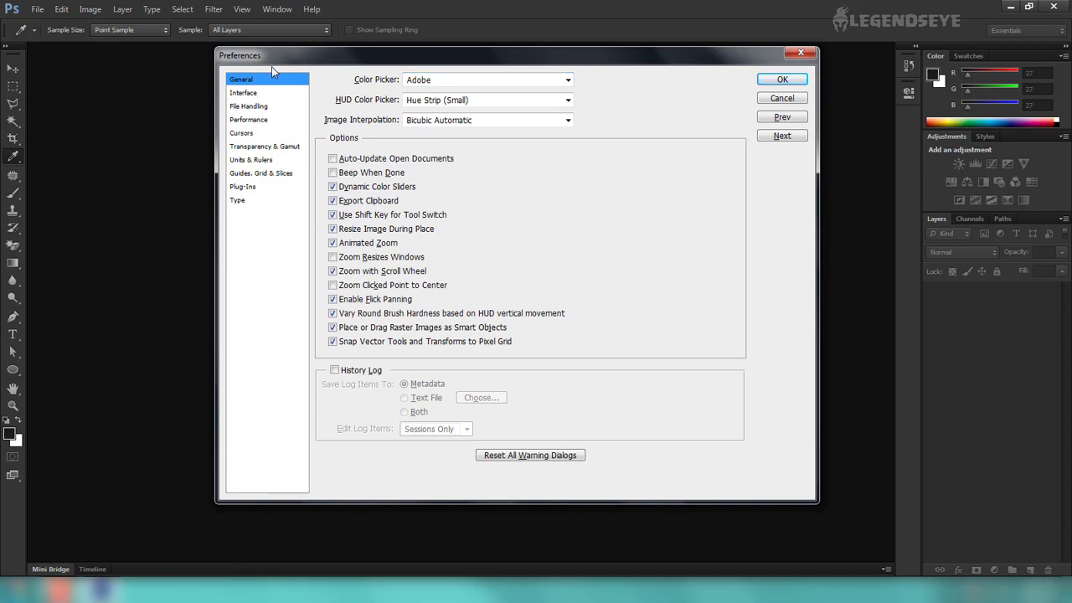
left_click(333, 275)
left_click_drag(574, 67, 541, 89)
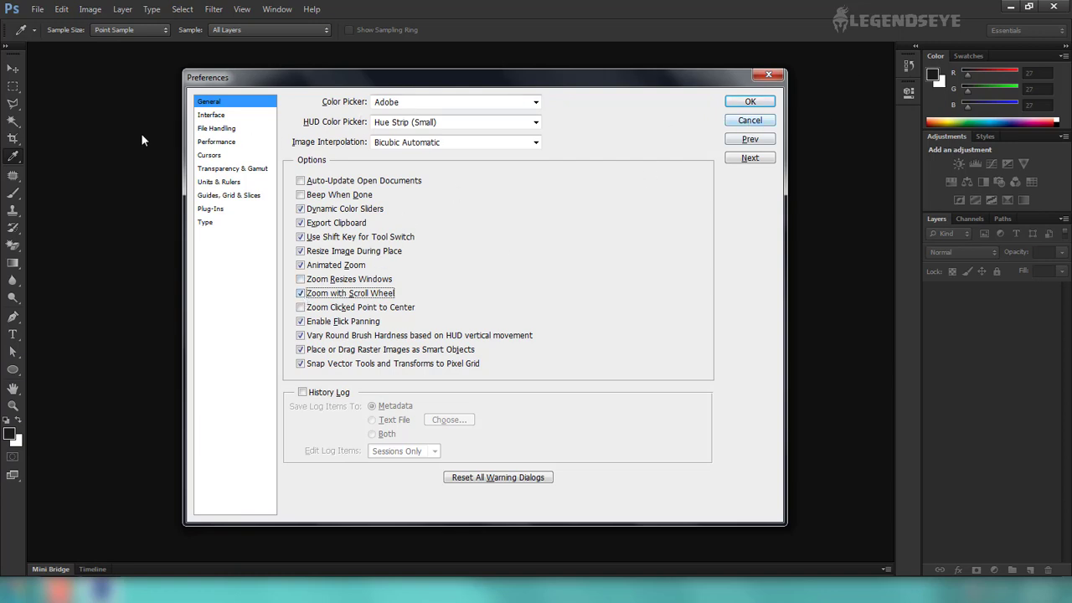
left_click(216, 117)
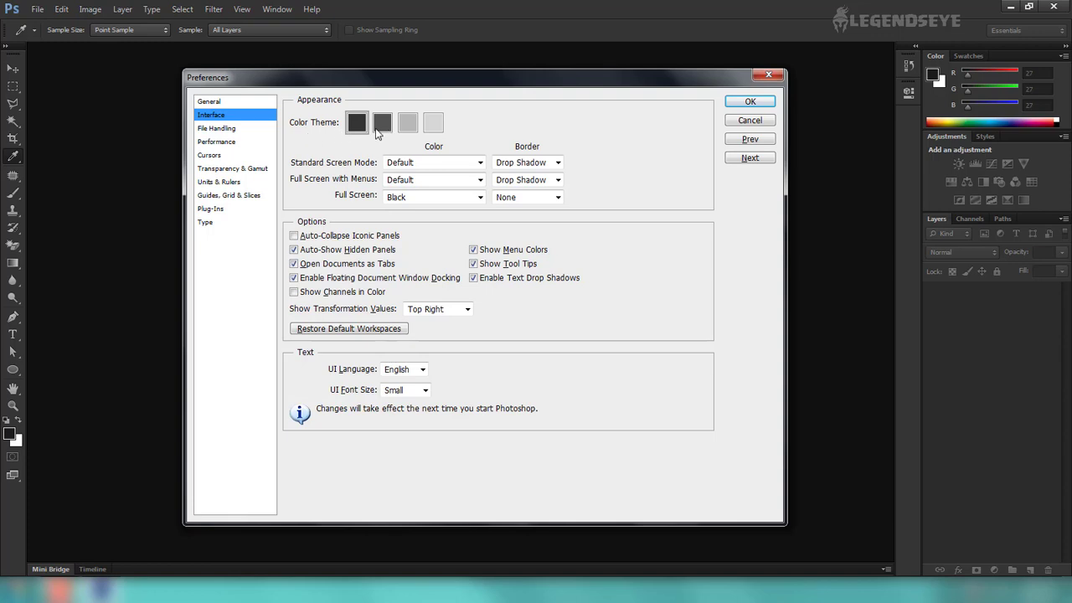
Try the medium-dark, light grey and lightest colour themes, then settle on the darkest theme
left_click(381, 130)
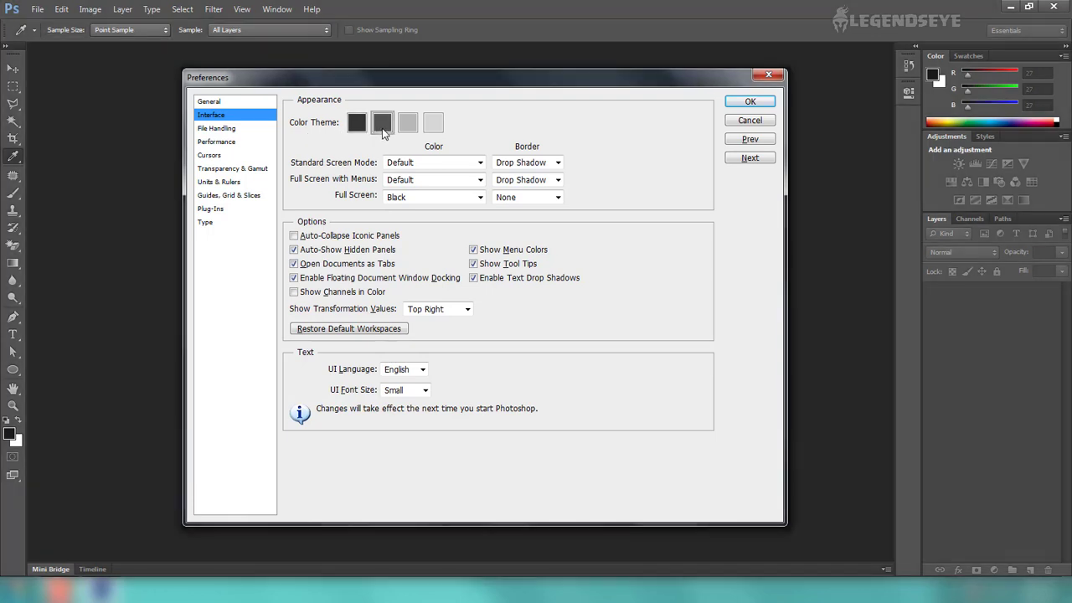
left_click(408, 130)
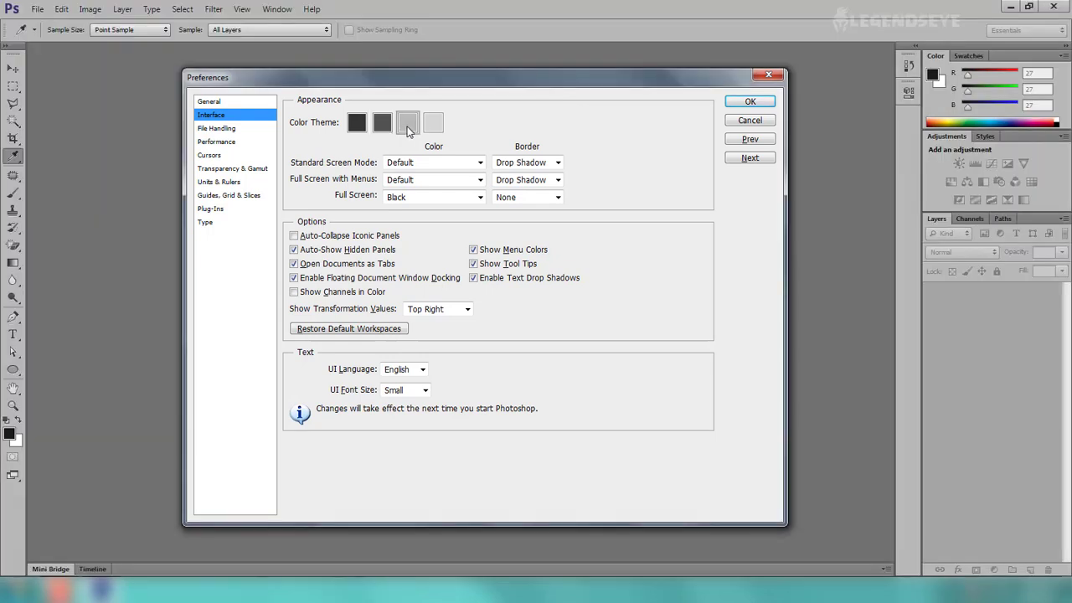
left_click(437, 127)
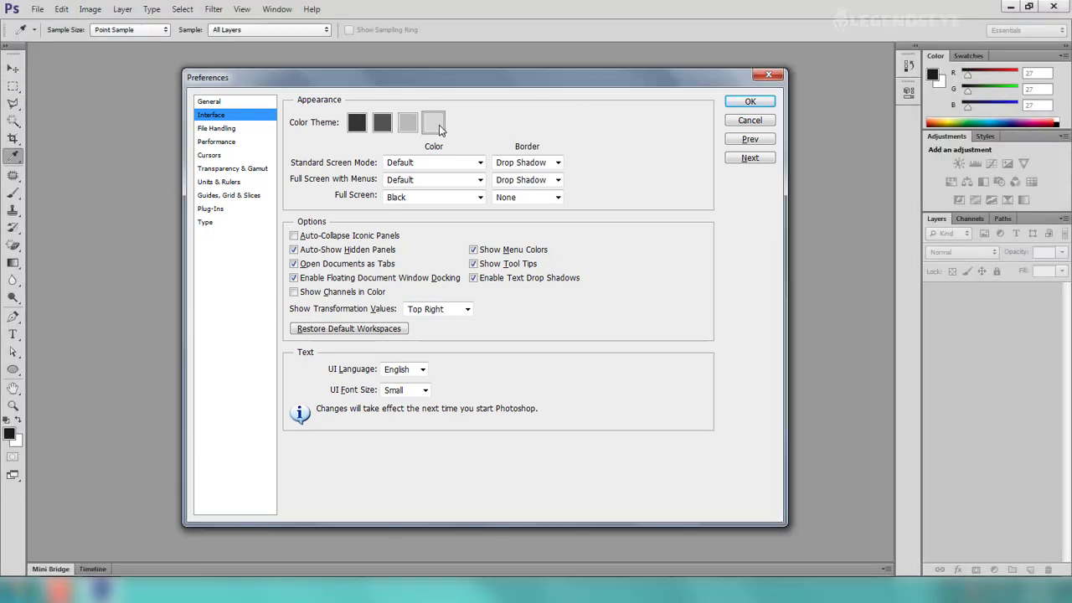
left_click(355, 127)
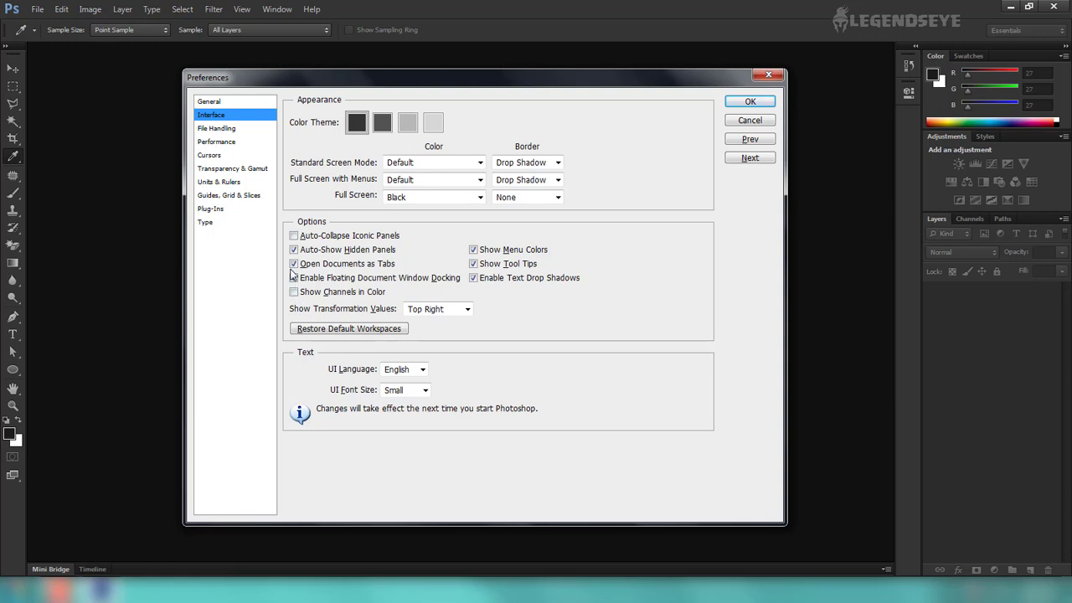
View File Handling, then the Performance page showing 1323 MB (57%) memory usage
left_click(225, 131)
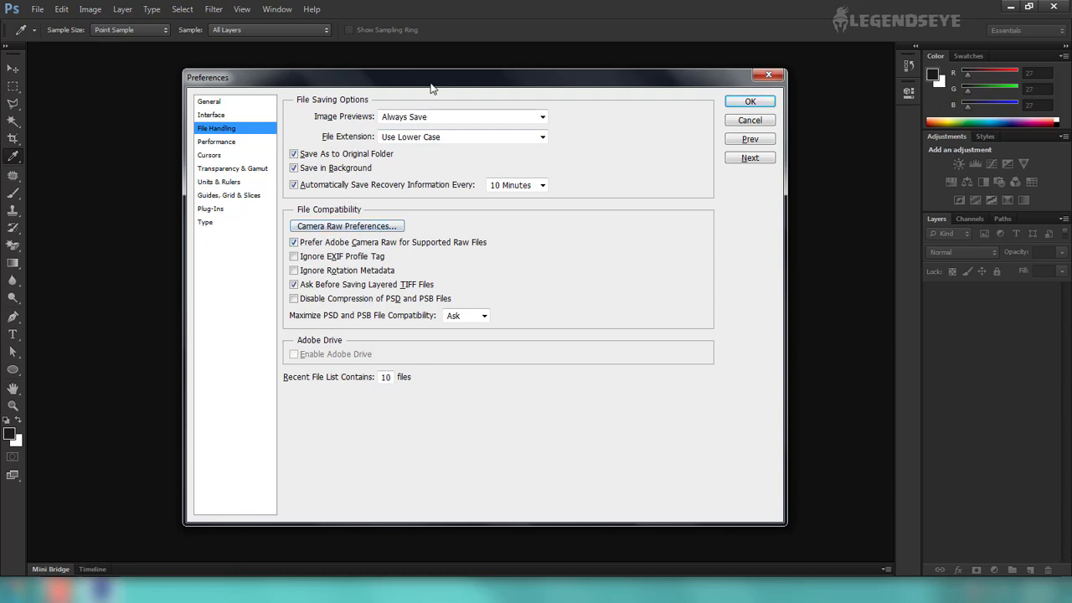
left_click_drag(431, 86, 483, 85)
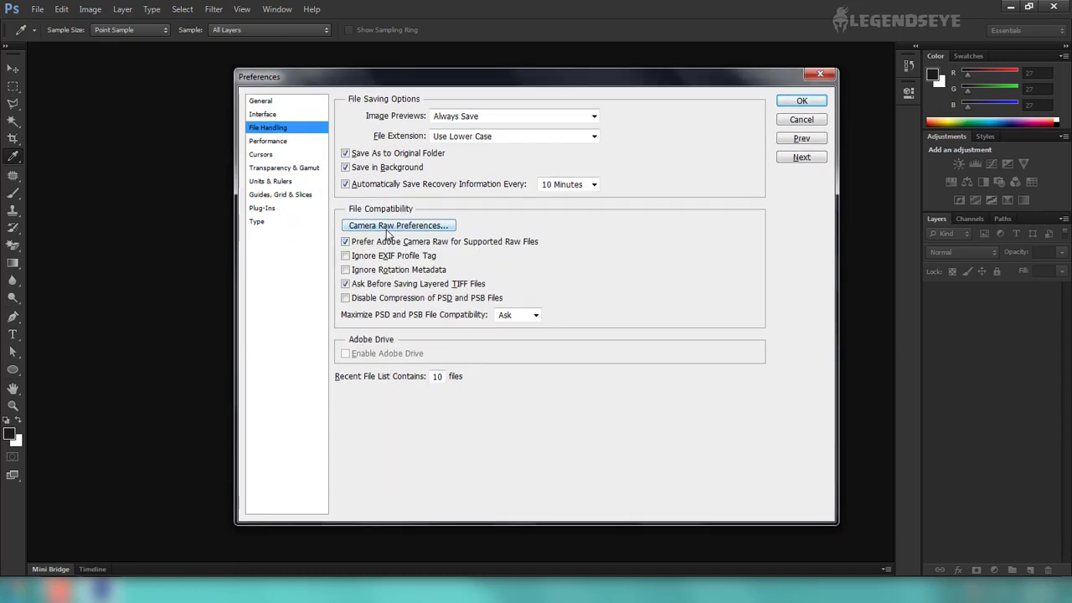
left_click(268, 141)
left_click_drag(377, 77, 299, 81)
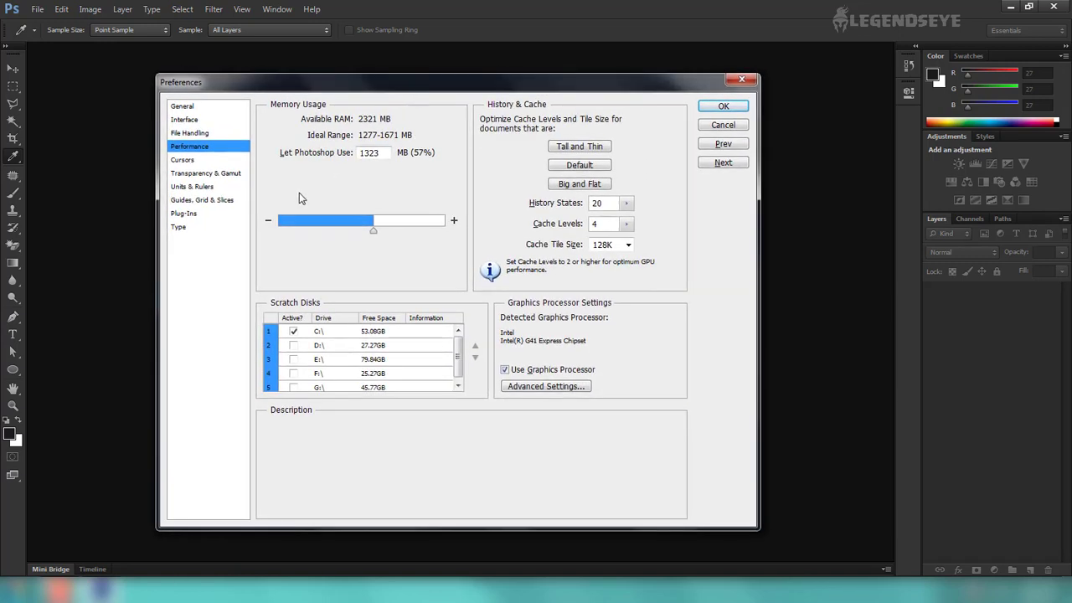
mouse_move(360, 219)
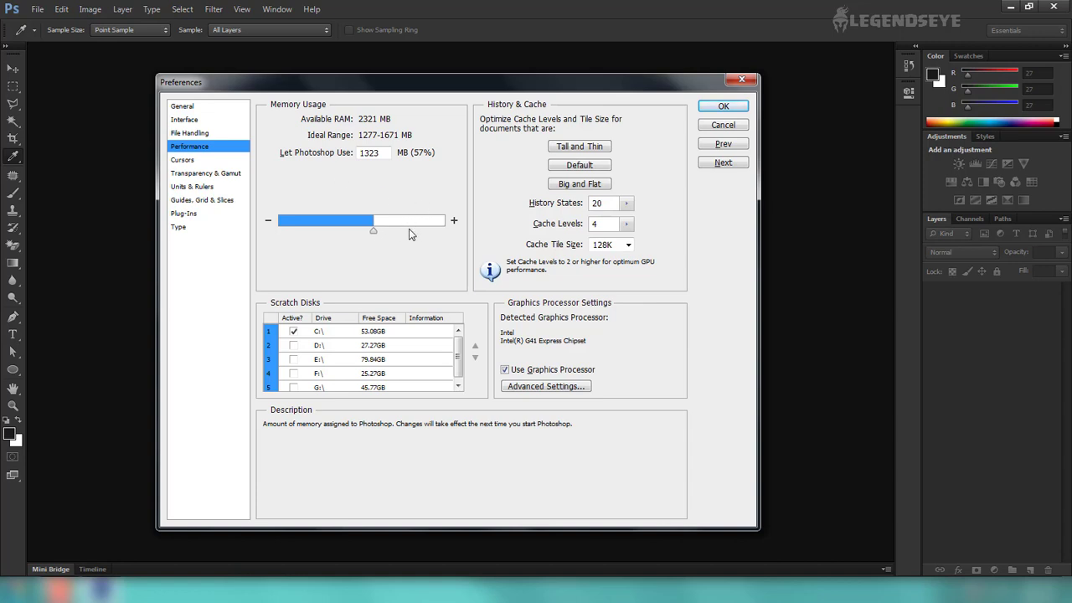
Lower the memory allowance to about 1314 MB, then view the Cursors page
mouse_move(374, 235)
left_mouse_down()
mouse_move(442, 234)
mouse_move(354, 234)
mouse_move(385, 231)
mouse_move(373, 233)
left_mouse_up()
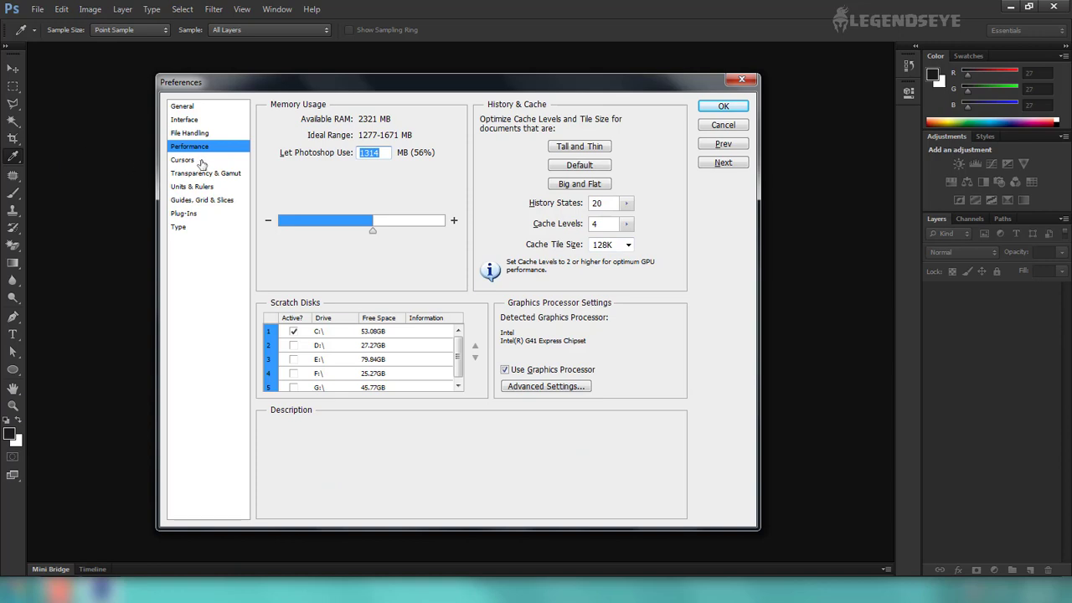
left_click(201, 164)
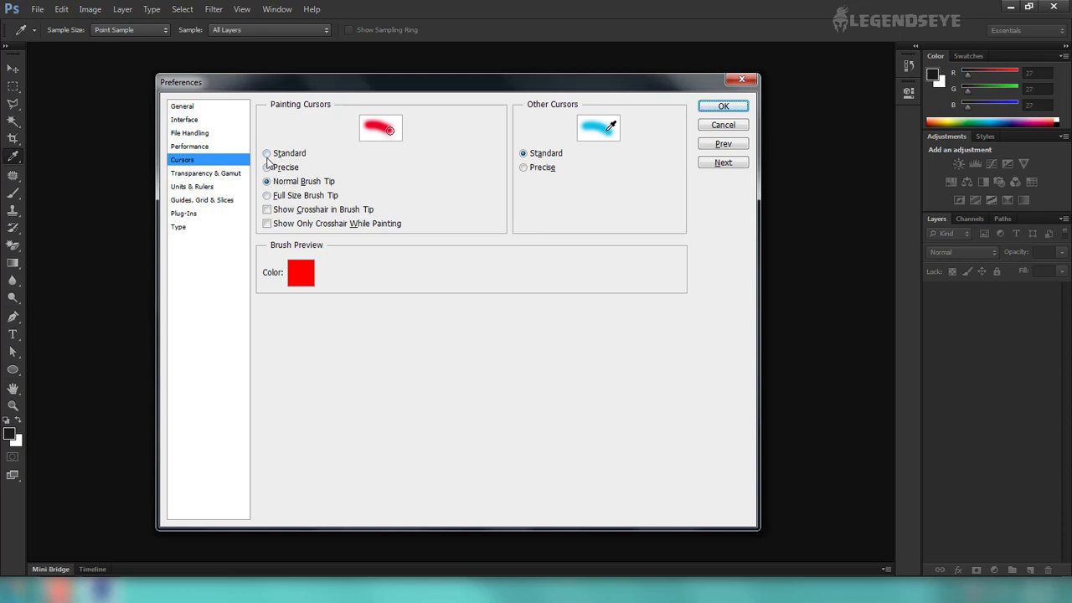
Try the Standard painting cursor, revert to Normal Brush Tip, then view Transparency & Gamut
left_click(266, 155)
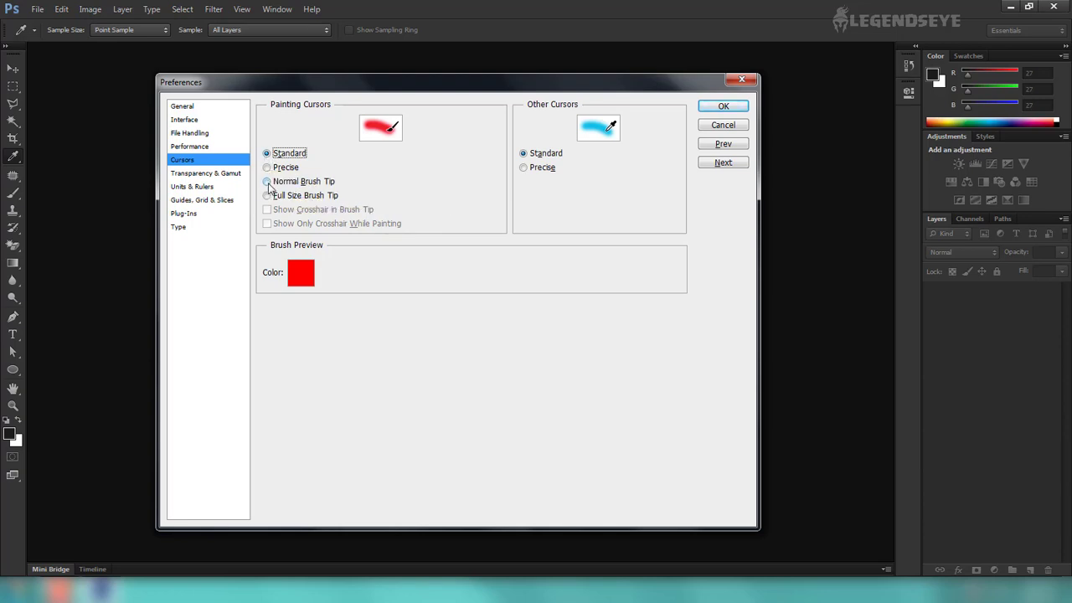
left_click(267, 183)
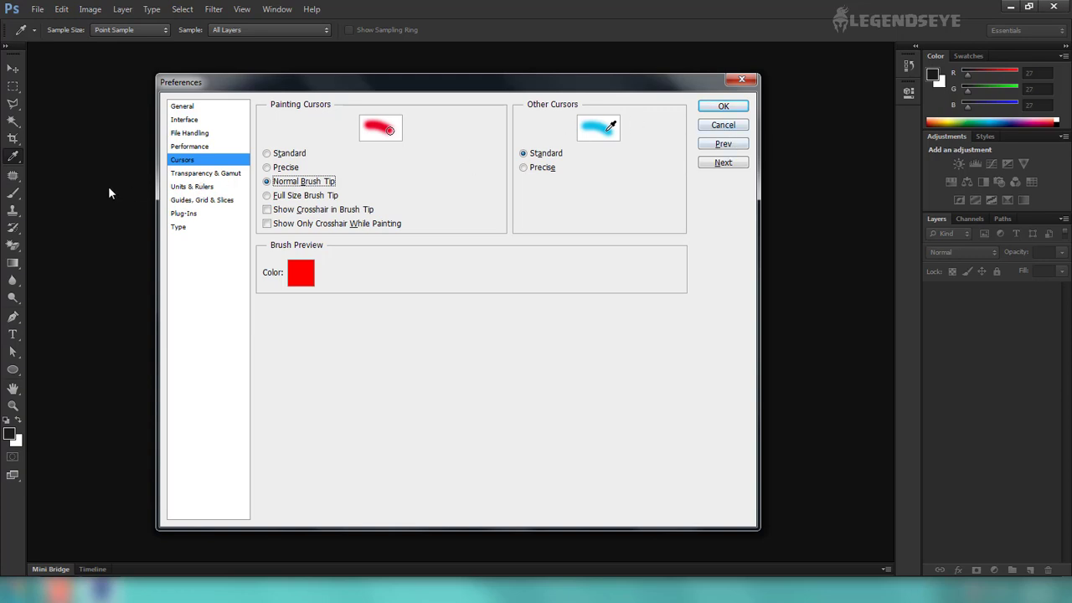
left_click(228, 179)
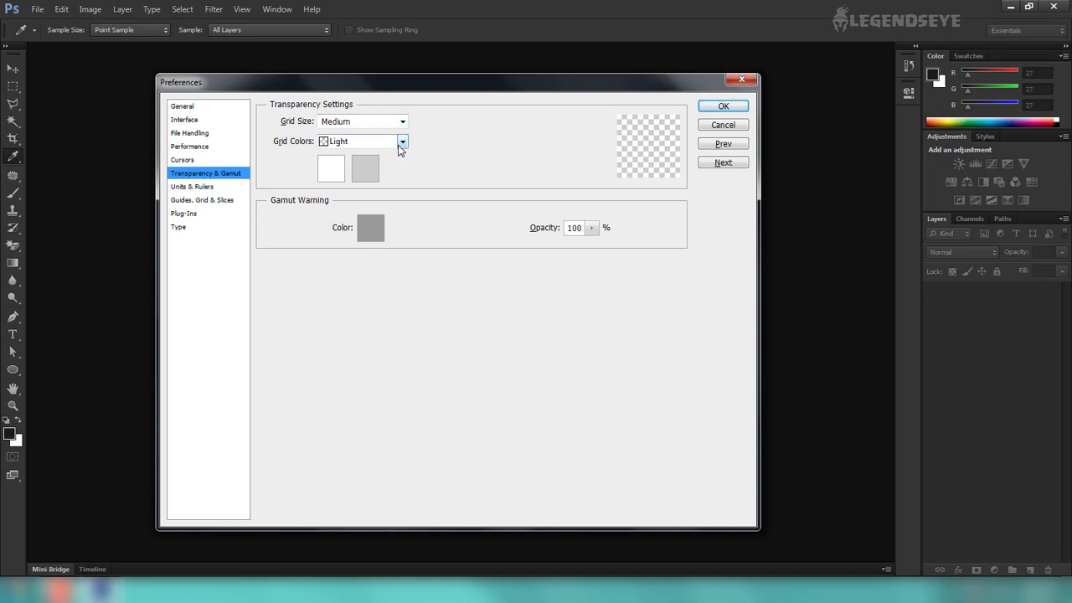
Close Preferences and create a new 2000×2000 px, 300 ppi document with transparent background
left_click(734, 83)
left_click(38, 10)
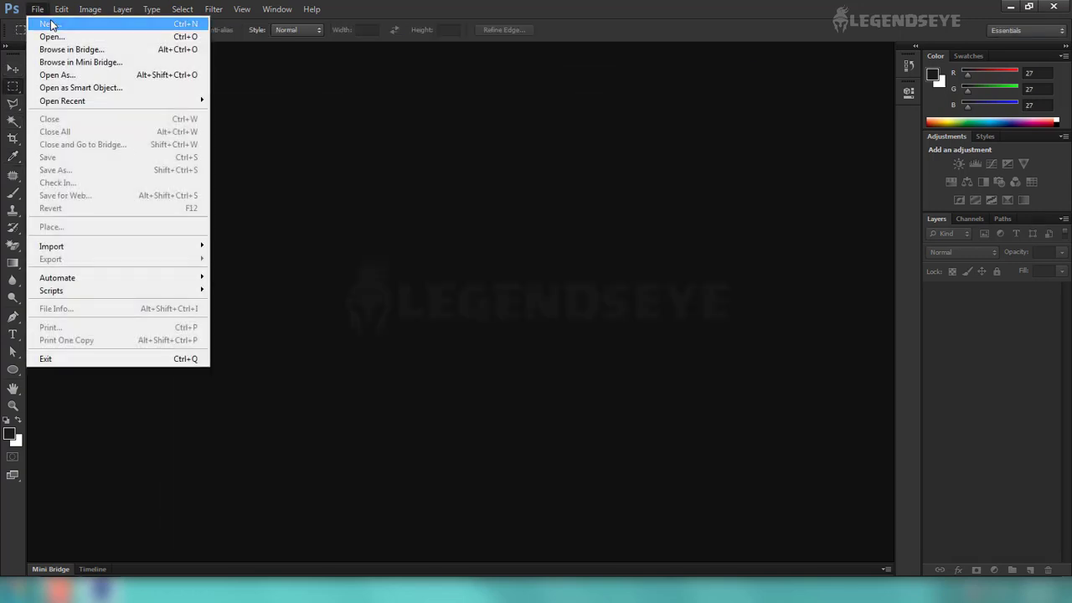
left_click(50, 25)
left_click(540, 314)
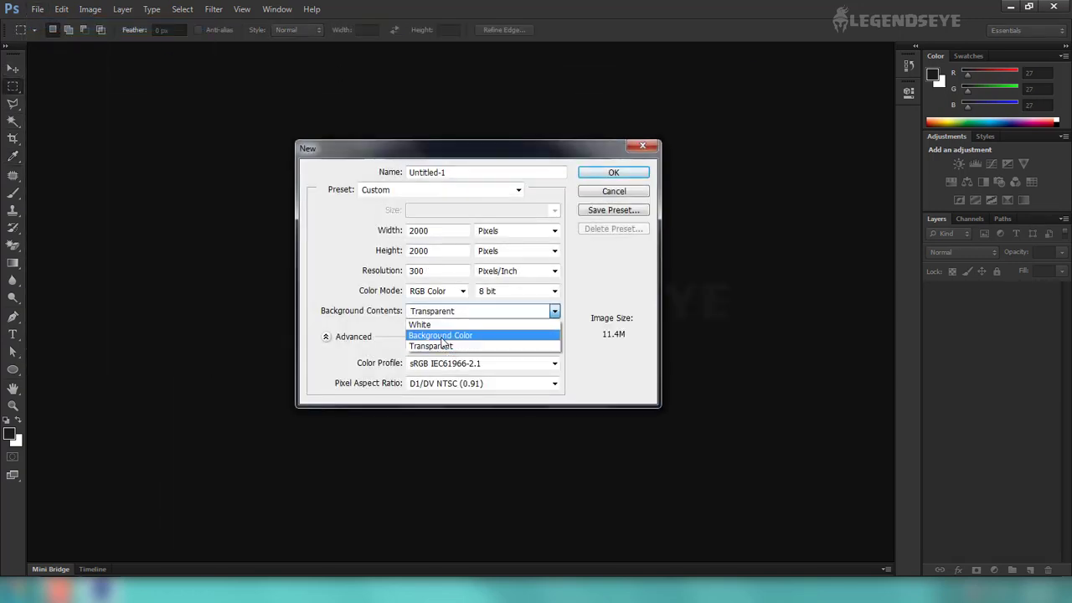
left_click(442, 344)
left_click(614, 172)
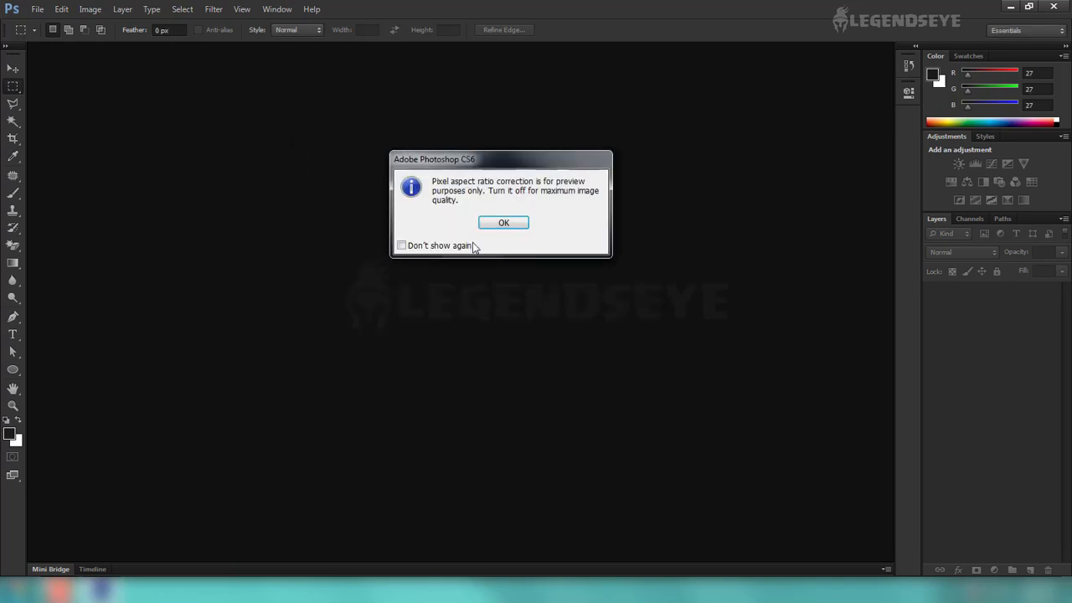
left_click(504, 224)
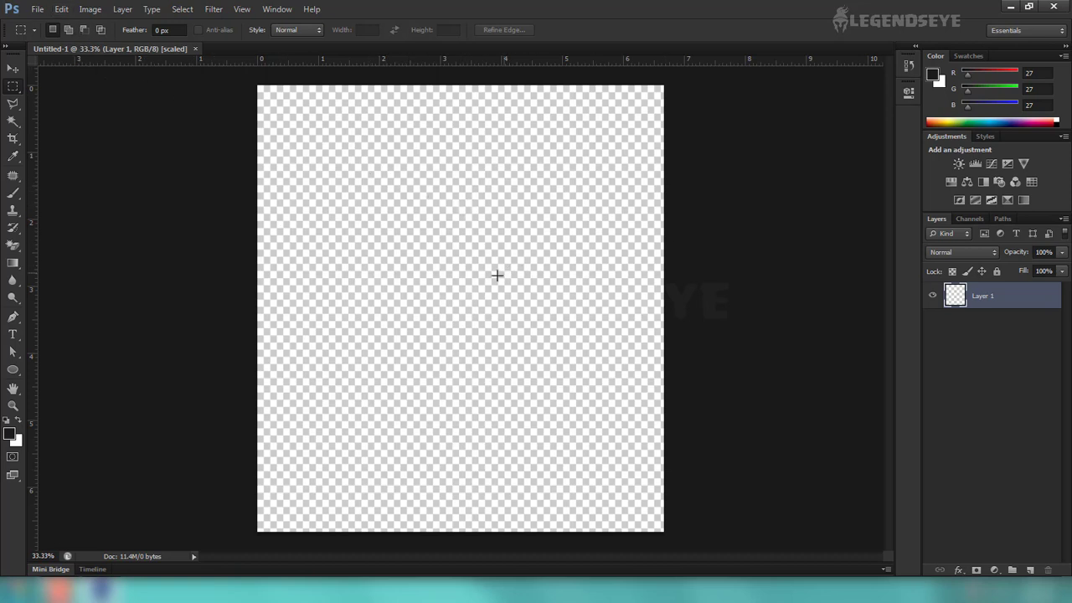
Reopen the General preferences with Ctrl+K
scroll(521, 365, "up", 2)
scroll(519, 366, "down", 1)
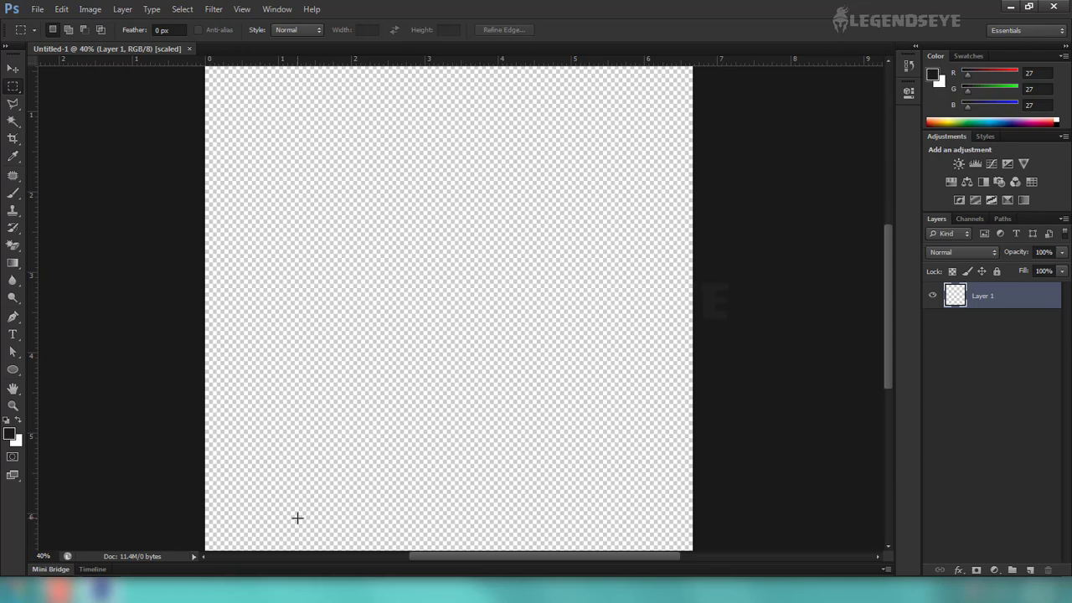
key("i")
key("ctrl+k")
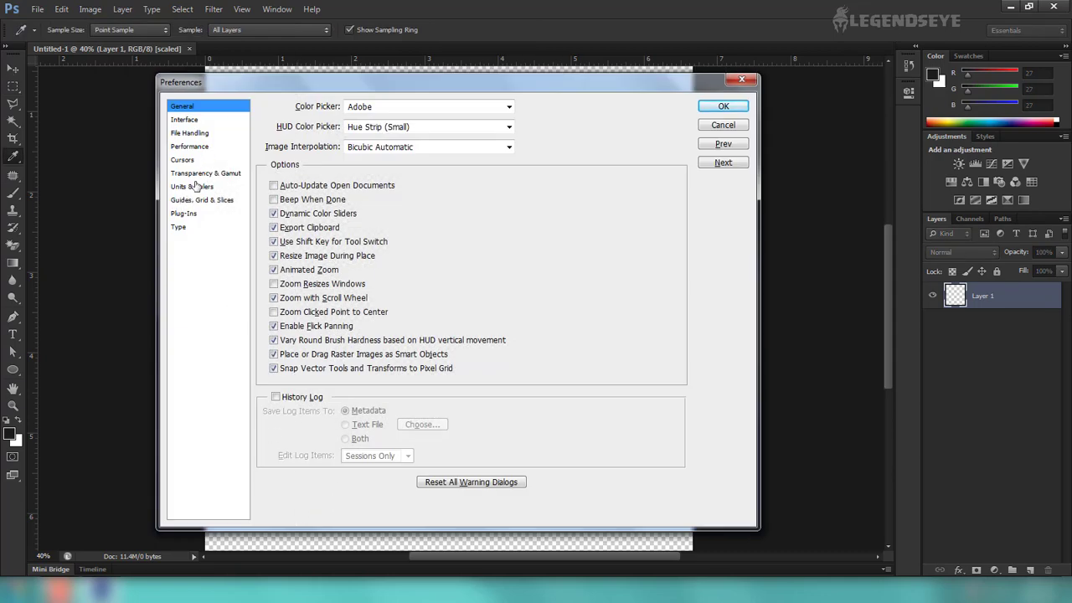
Try Red, then Green, as the transparency grid colour
left_click(194, 186)
left_click(192, 176)
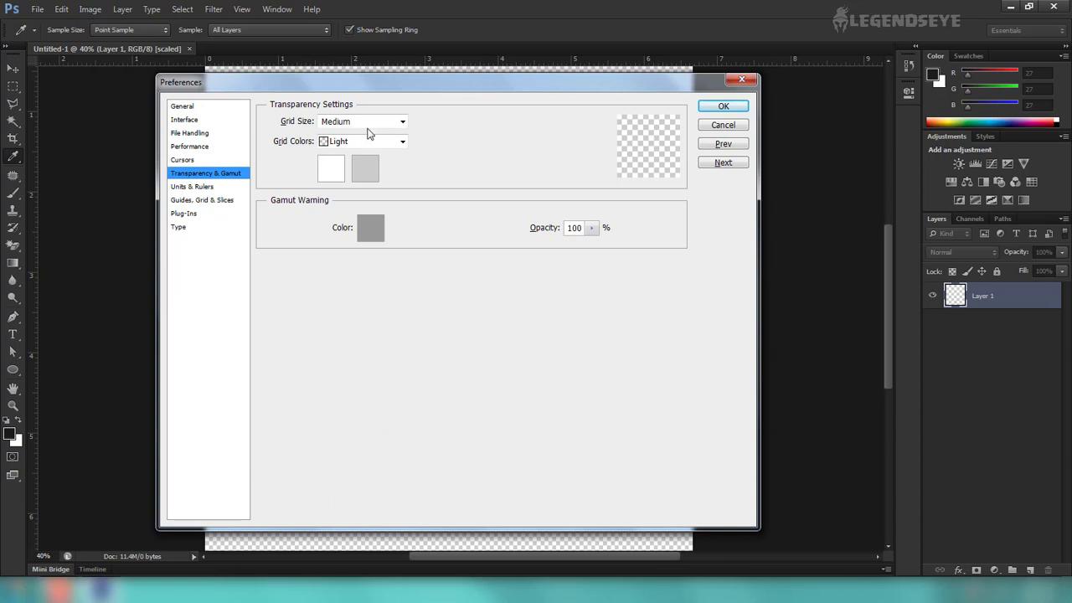
left_click(400, 141)
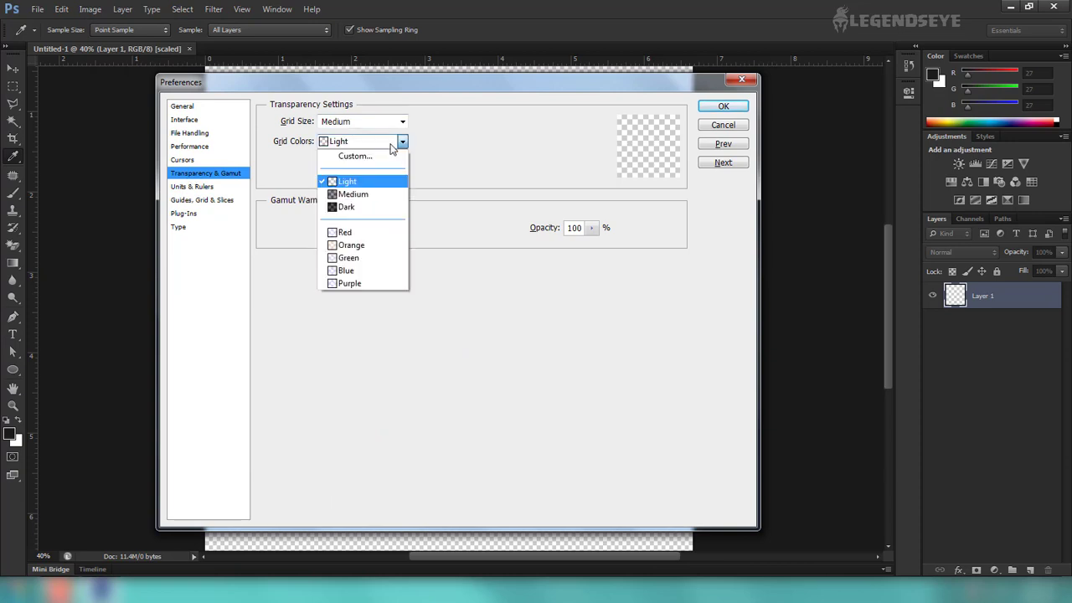
left_click(356, 237)
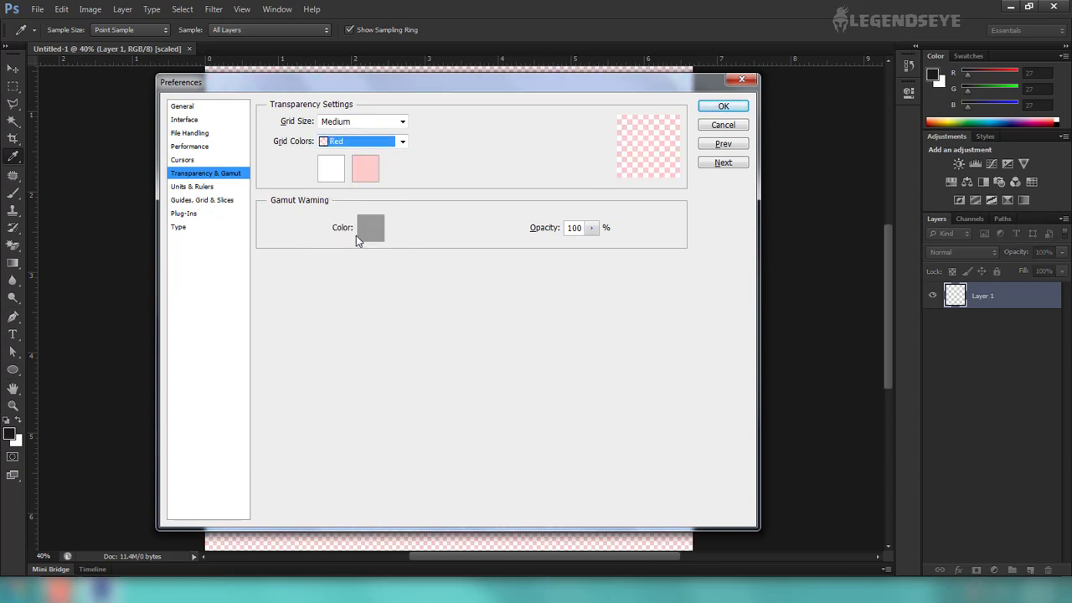
left_click(403, 142)
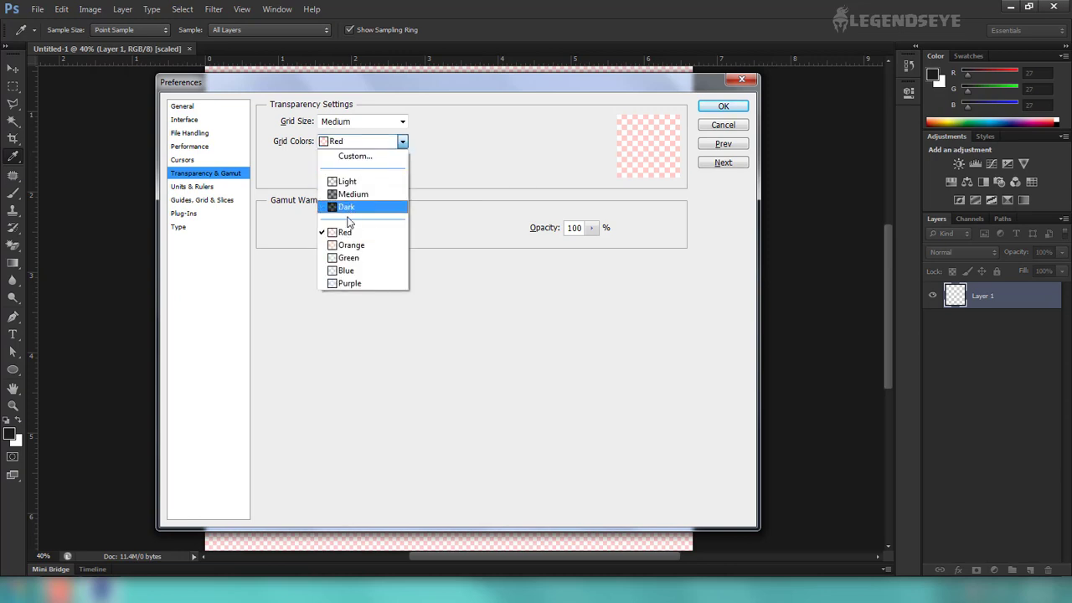
left_click(353, 265)
Try a custom grey e5e5e5 grid colour, cancel it, restore Light, then view Units & Rulers
left_click_drag(411, 87, 816, 76)
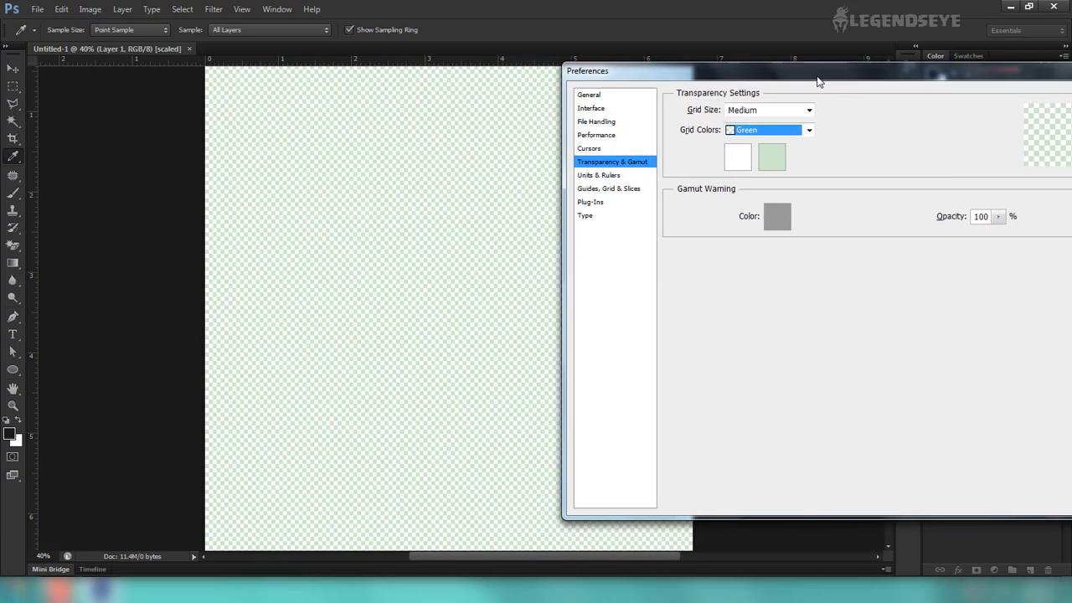
left_click(772, 163)
left_click_drag(662, 323, 506, 331)
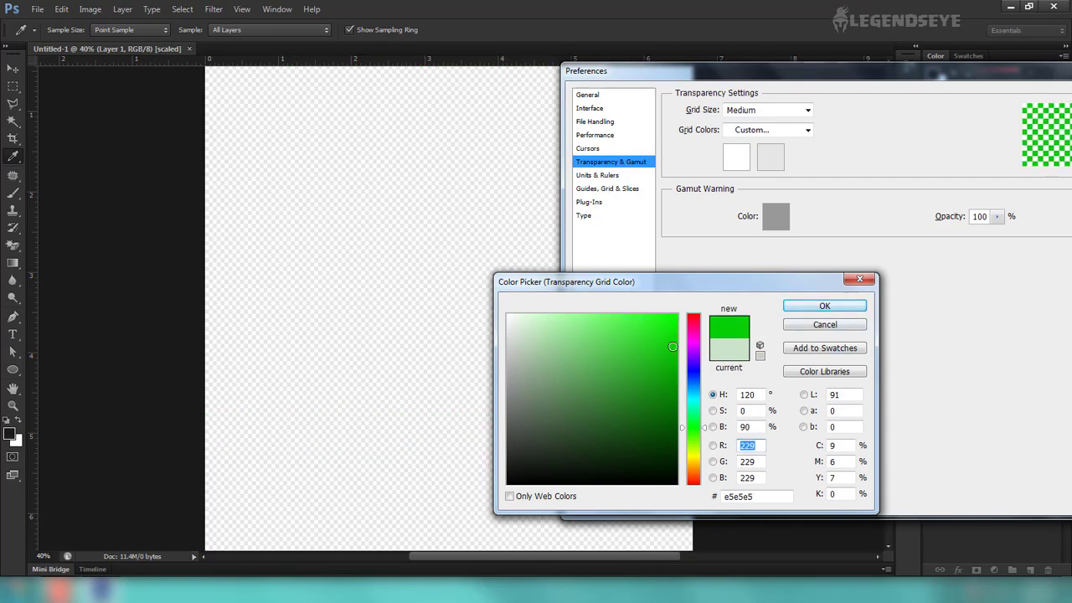
left_click(825, 324)
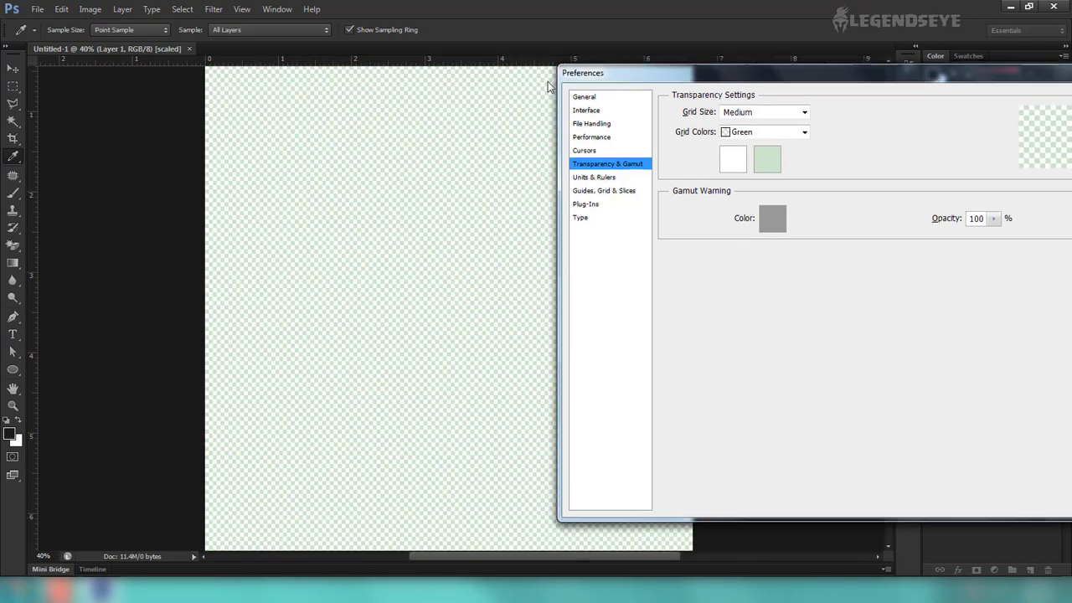
left_click_drag(735, 66, 511, 74)
left_click(561, 138)
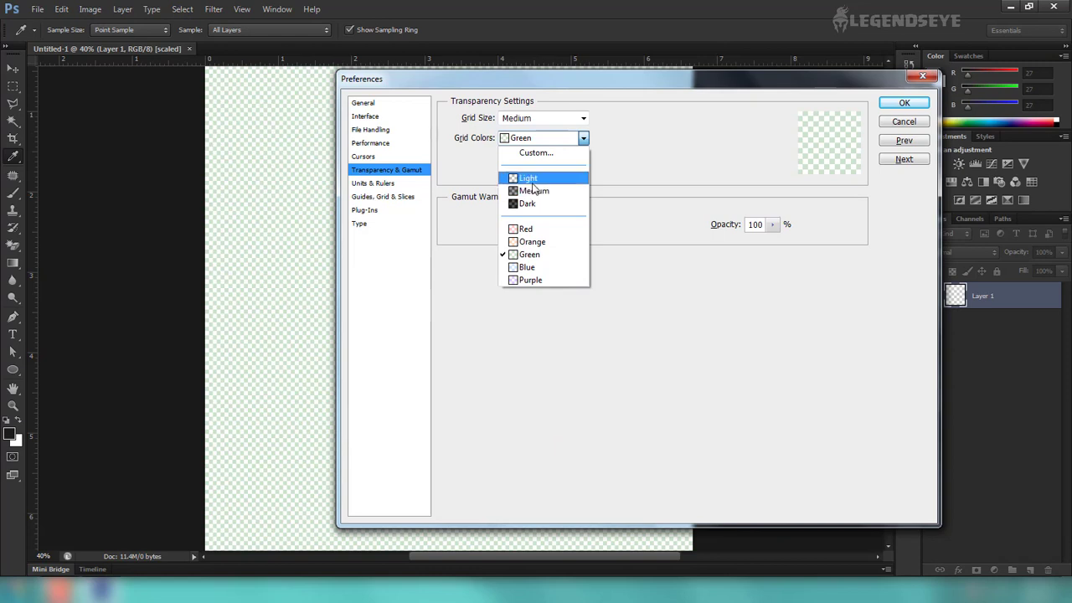
left_click(524, 174)
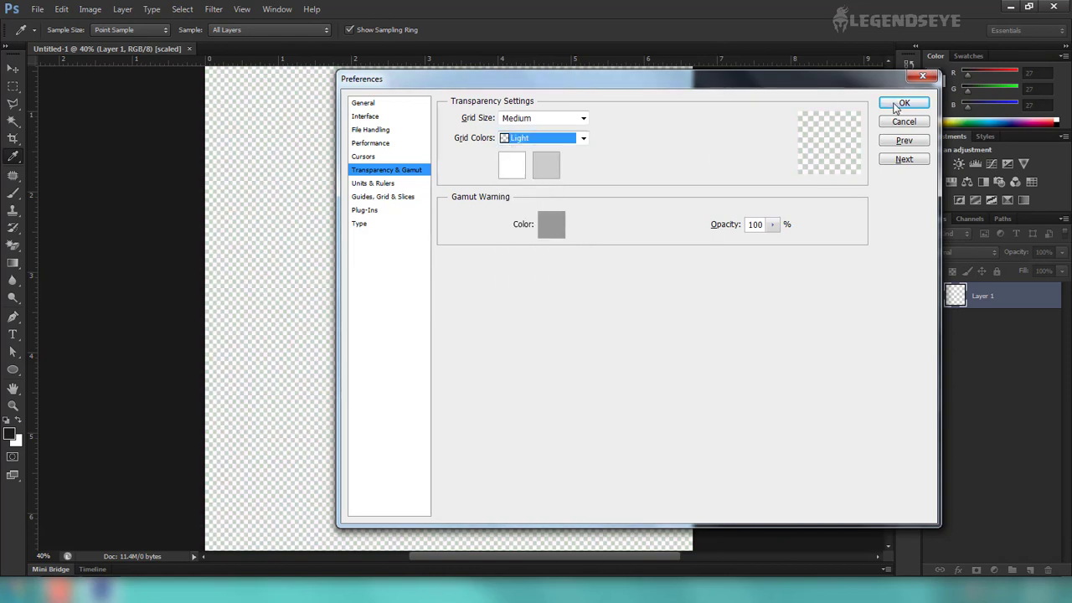
left_click(382, 190)
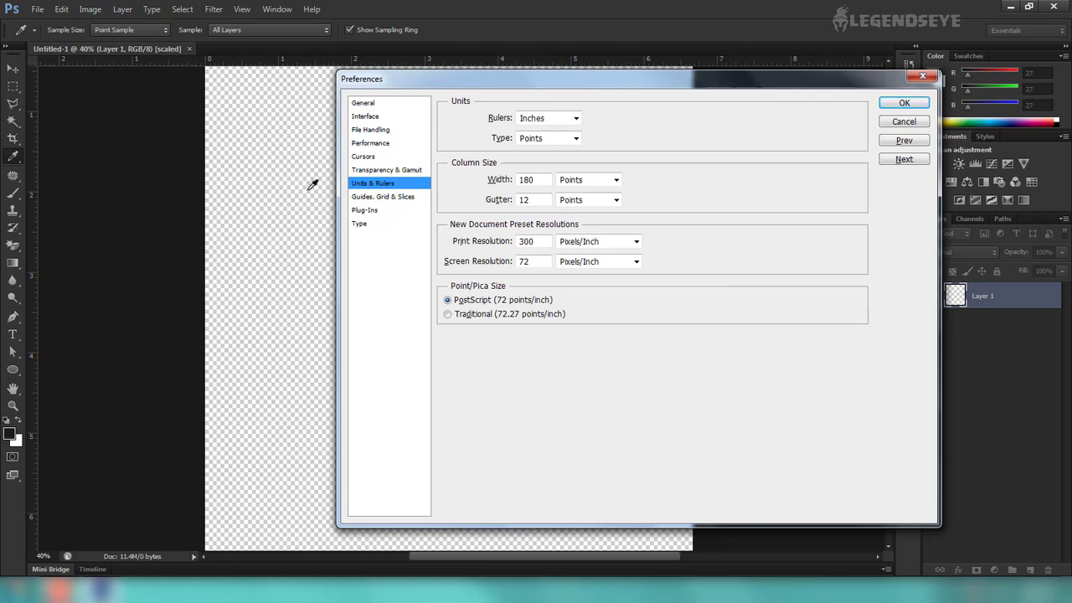
left_click(575, 119)
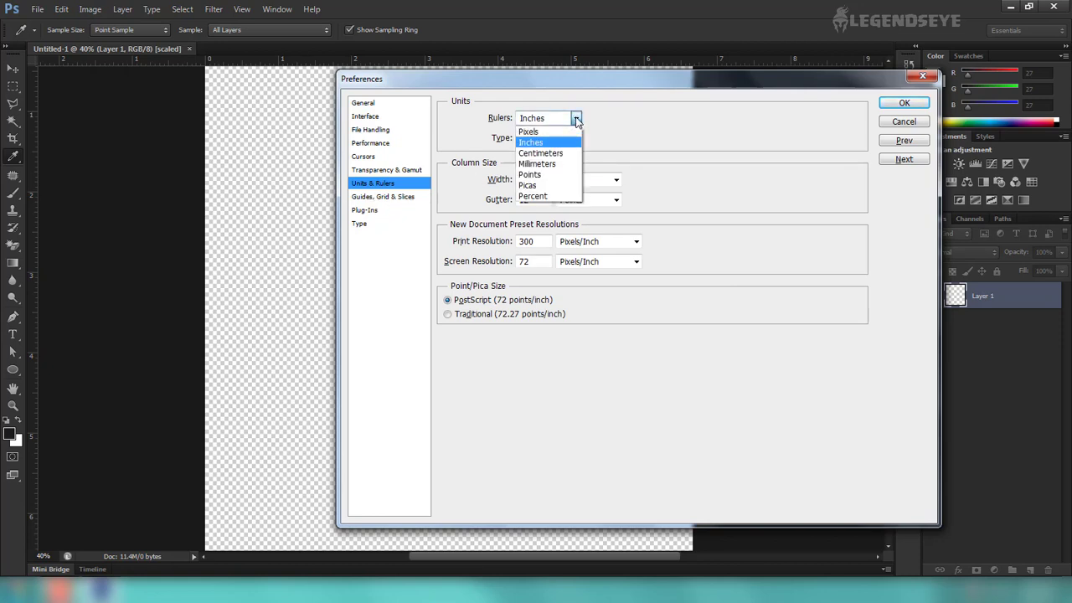
left_click(576, 120)
left_click(576, 139)
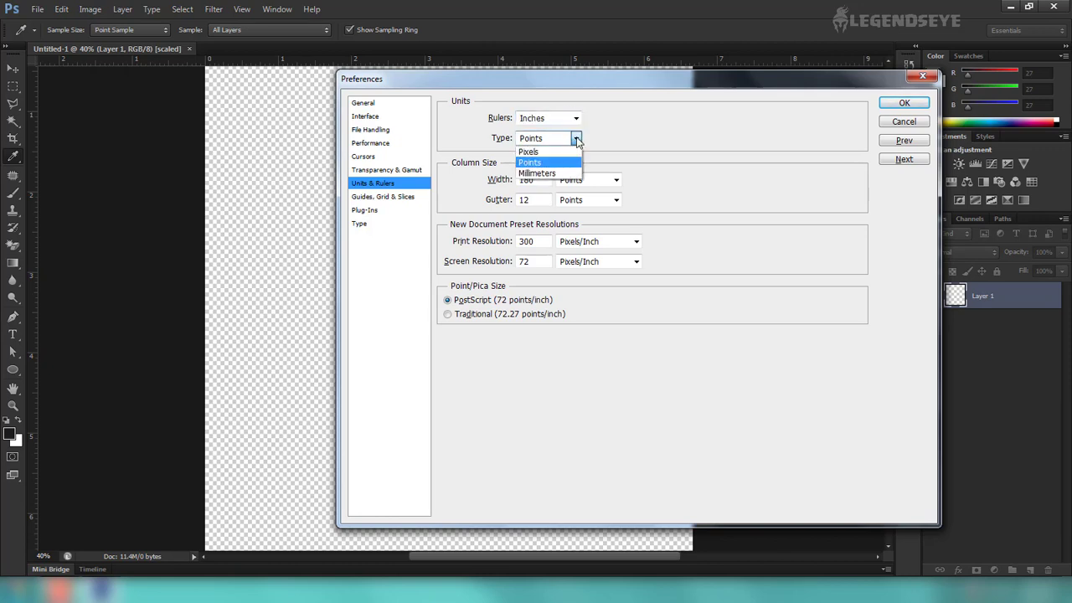
left_click(576, 139)
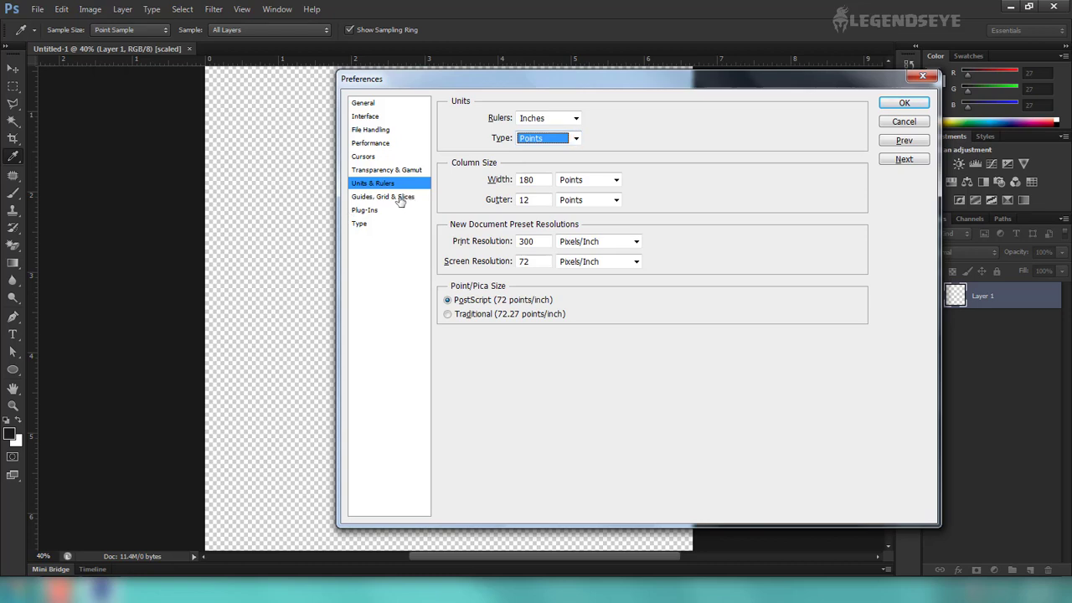
Review the Guides, Grid & Slices, Plug-Ins and Type pages, then accept the preferences
left_click(399, 198)
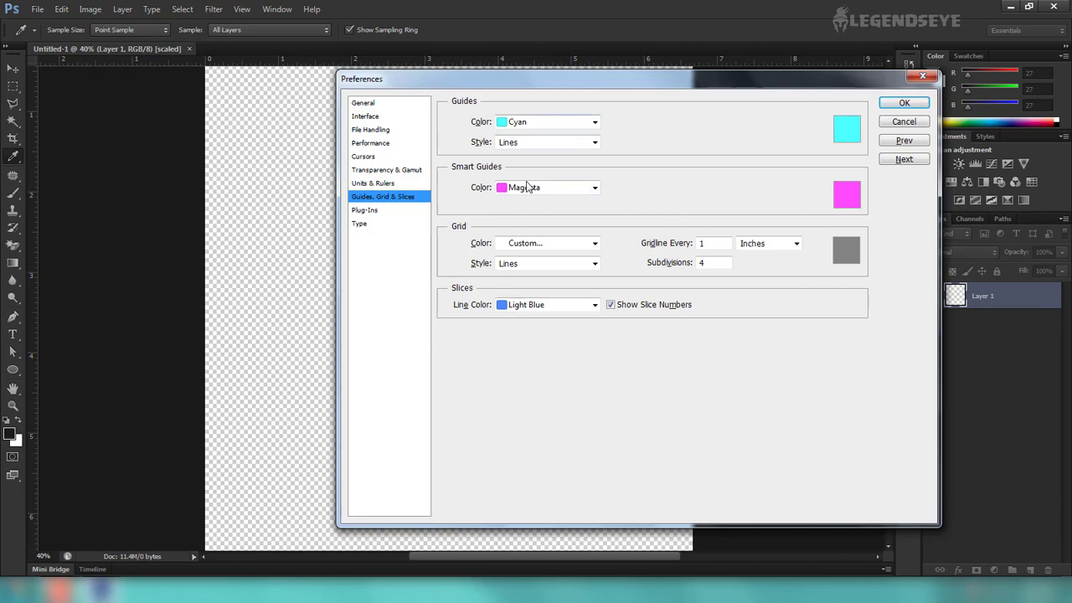
left_click(366, 210)
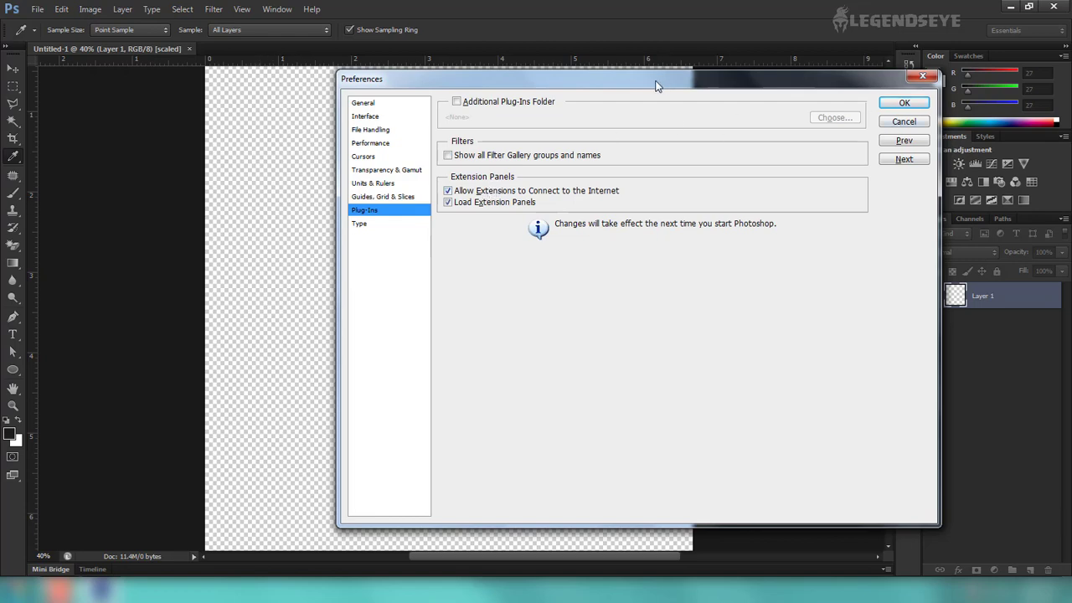
left_click_drag(657, 86, 568, 83)
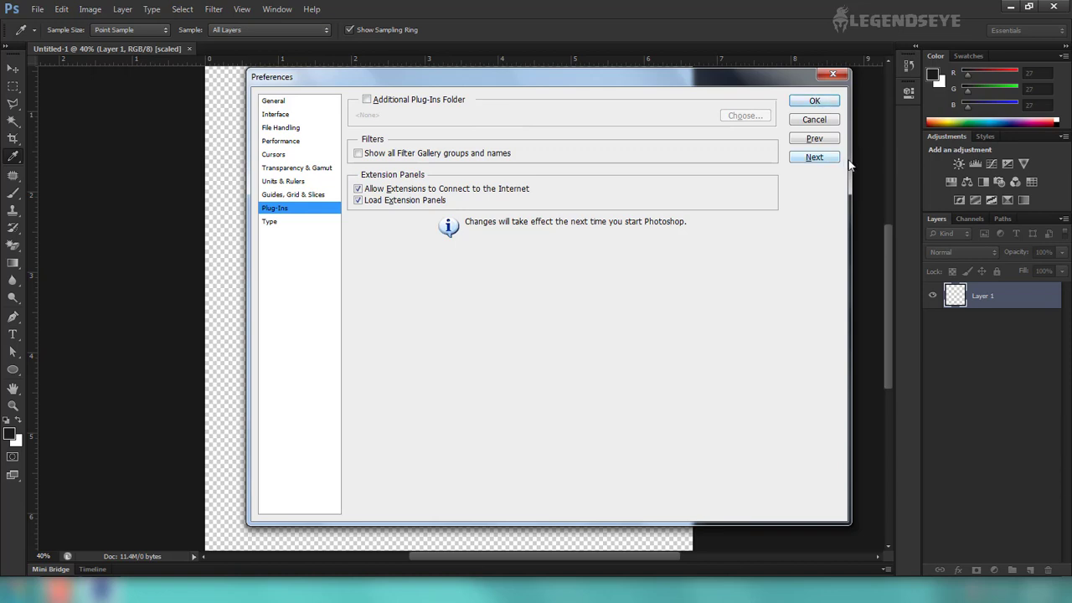
left_click(262, 224)
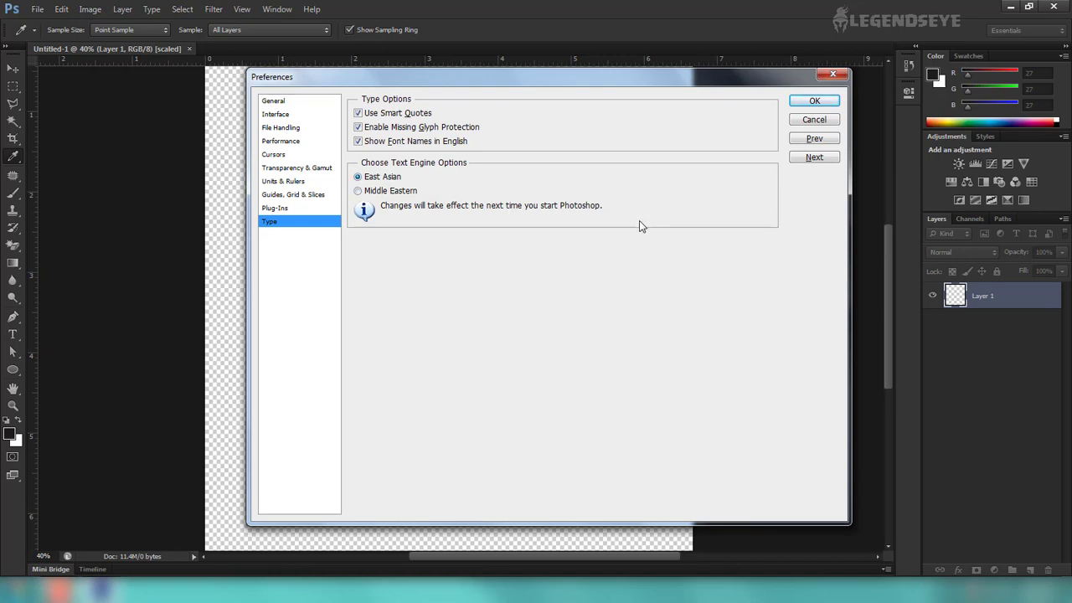
left_click(811, 103)
Close the Untitled-1 document, then open and cancel the New document dialog
key("m")
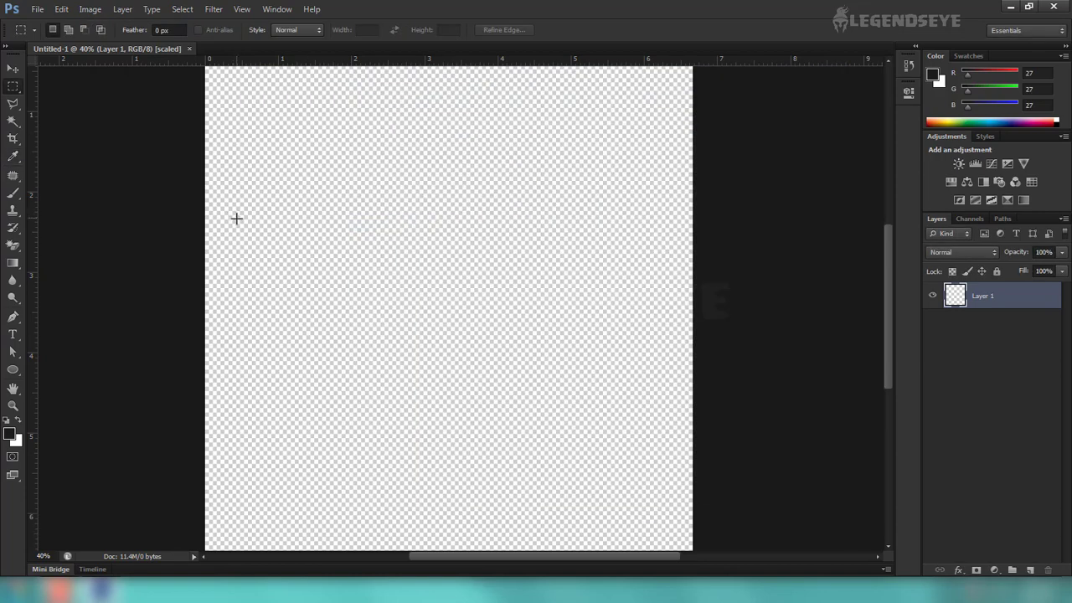
left_click(189, 49)
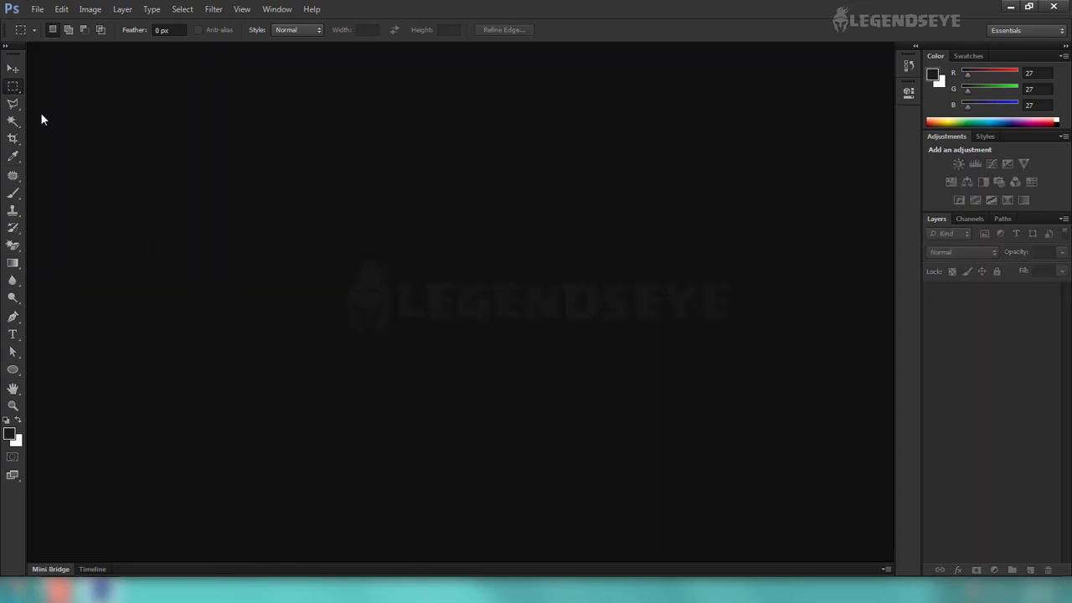
left_click(35, 13)
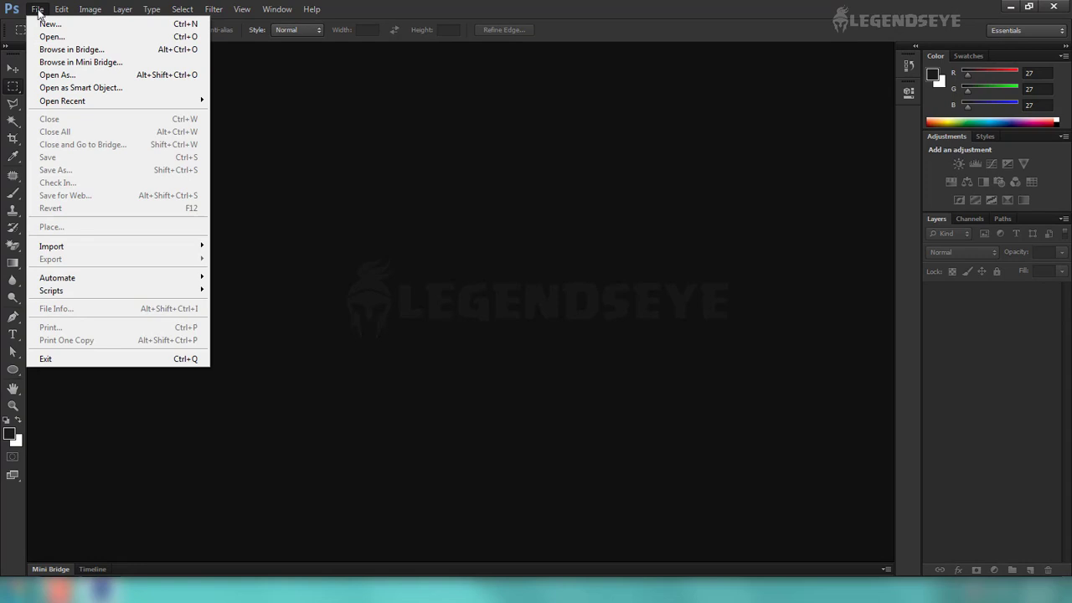
left_click(50, 25)
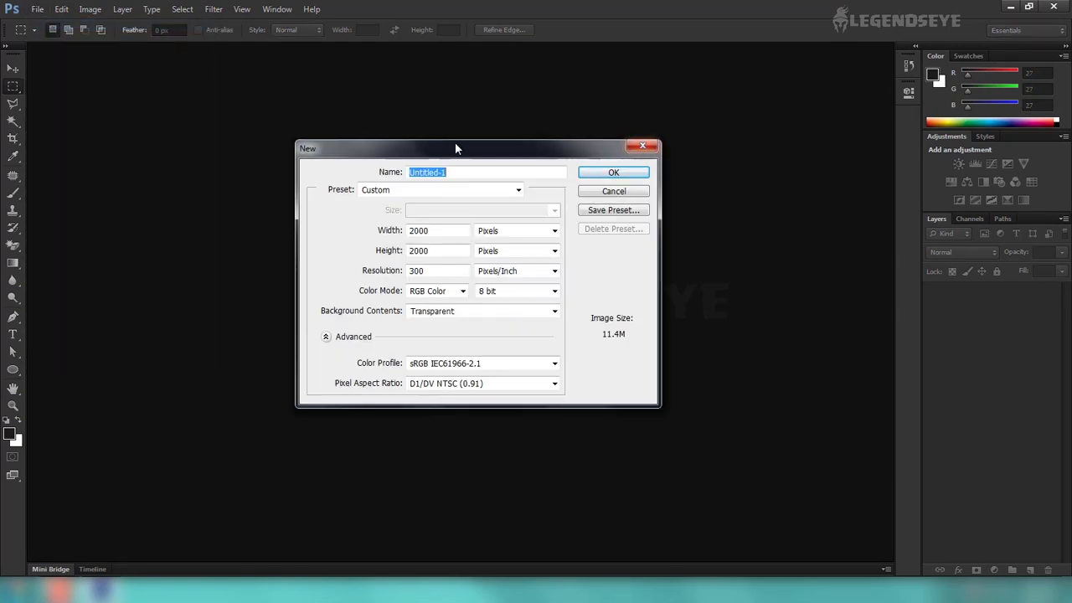
left_click_drag(455, 141, 463, 140)
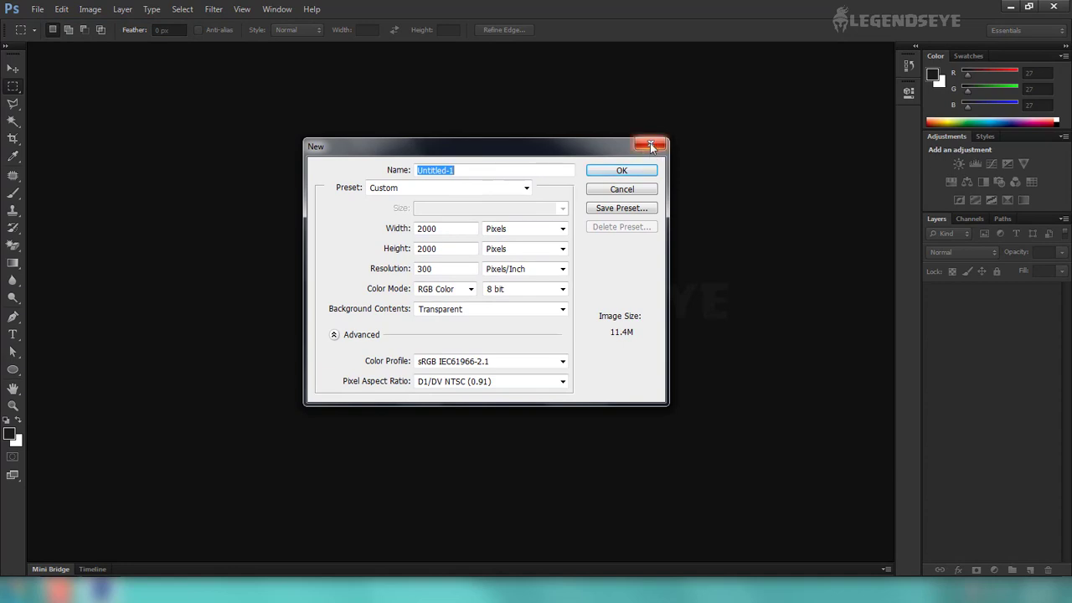
left_click(650, 145)
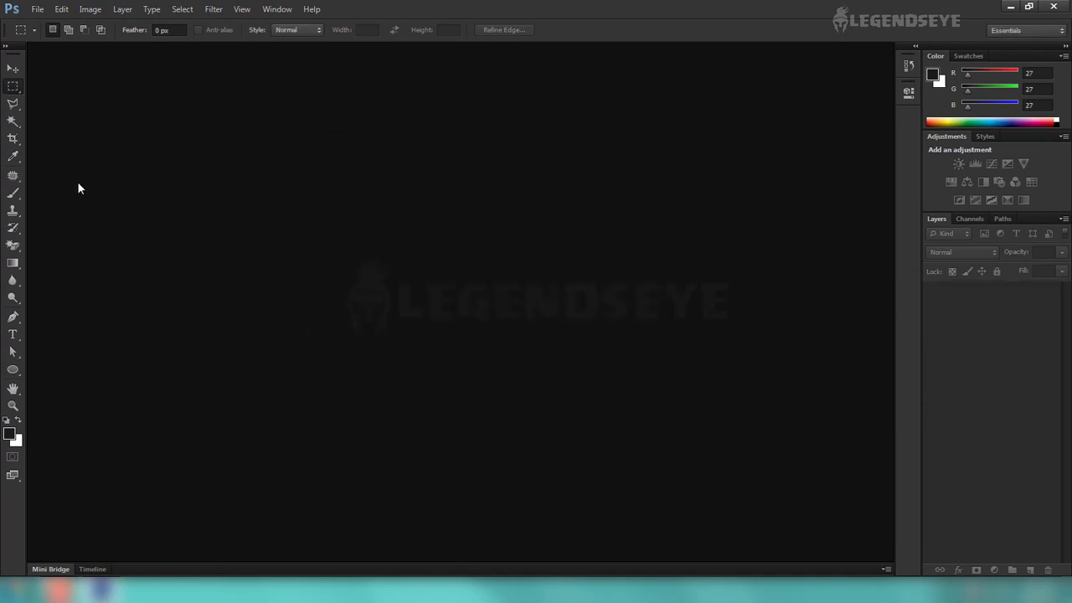
Start a new document named 'test' using the U.S. Paper preset, Letter size, 8.5×11 in, 300 ppi
key("ctrl+n")
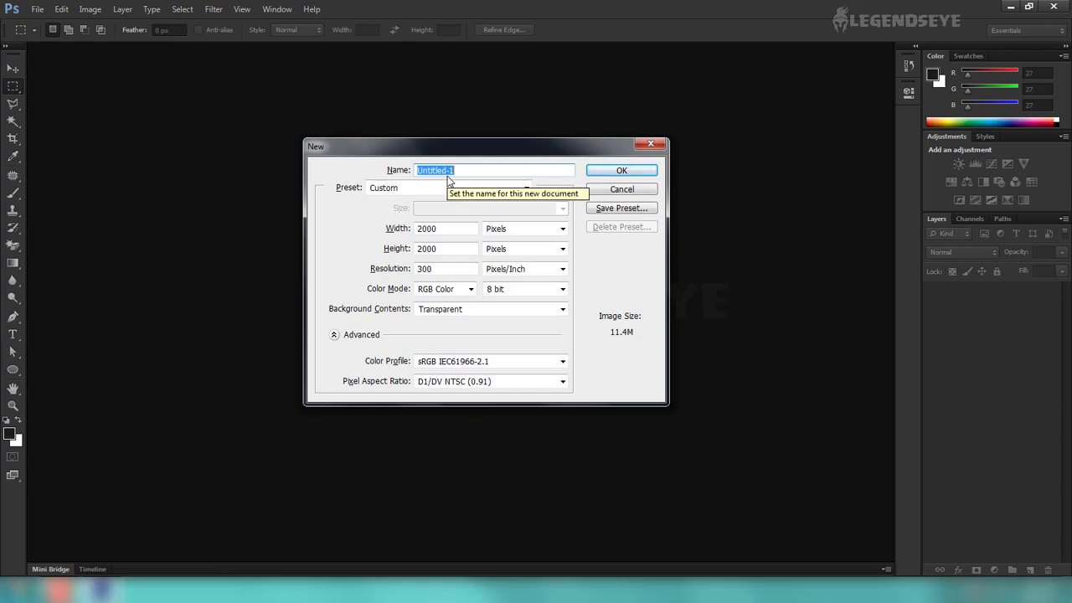
type("test")
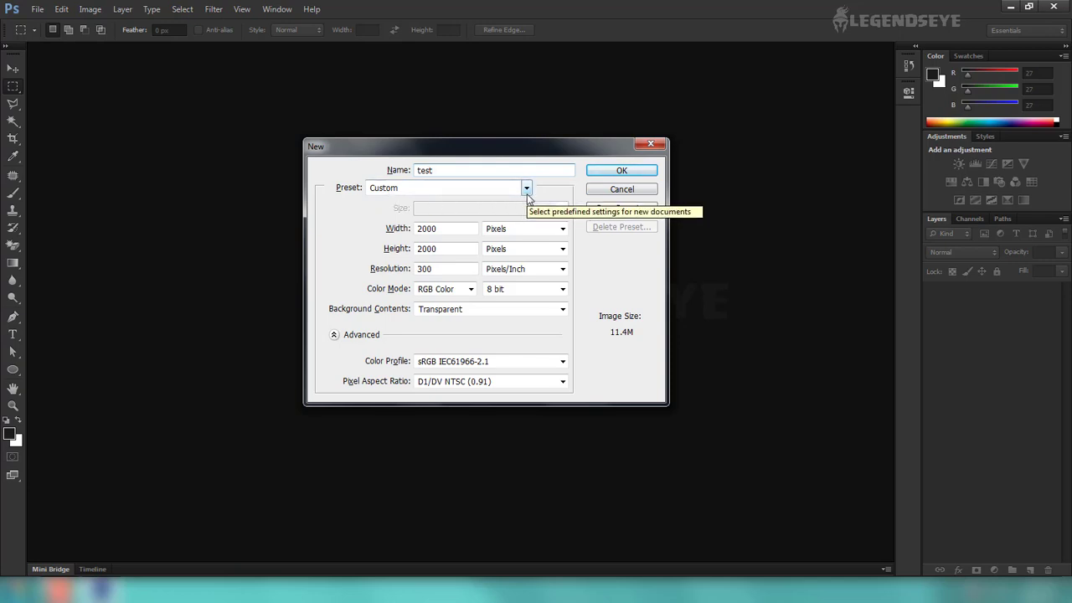
left_click(526, 189)
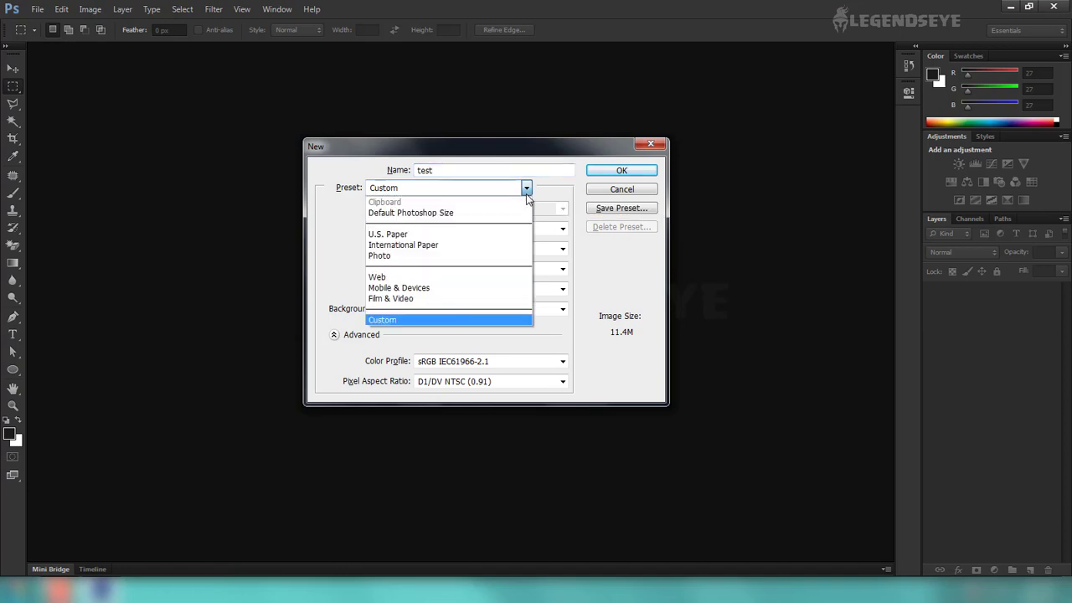
left_click(443, 213)
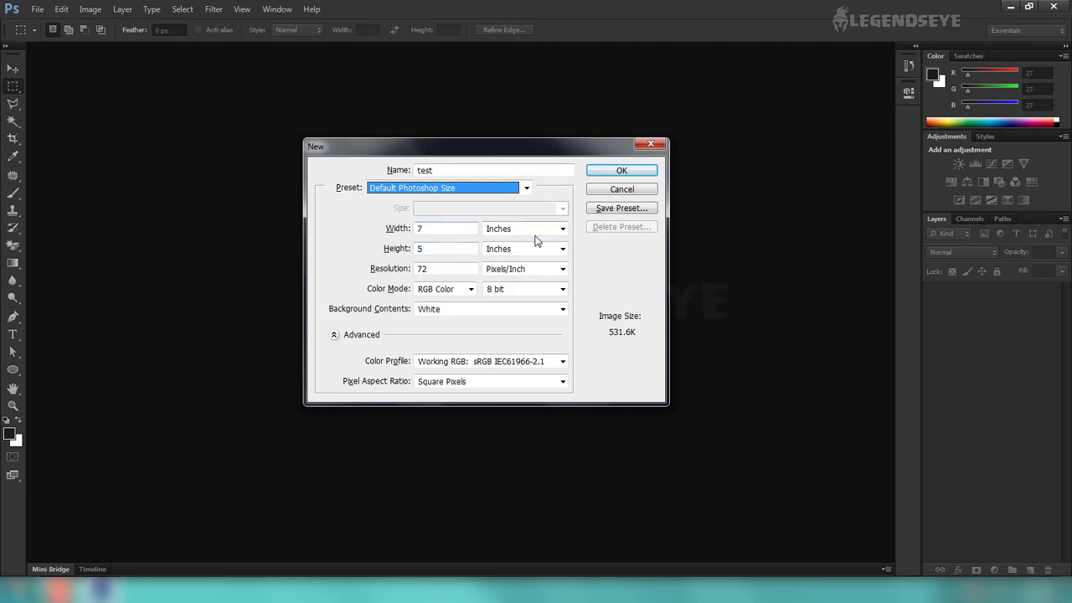
left_click(527, 191)
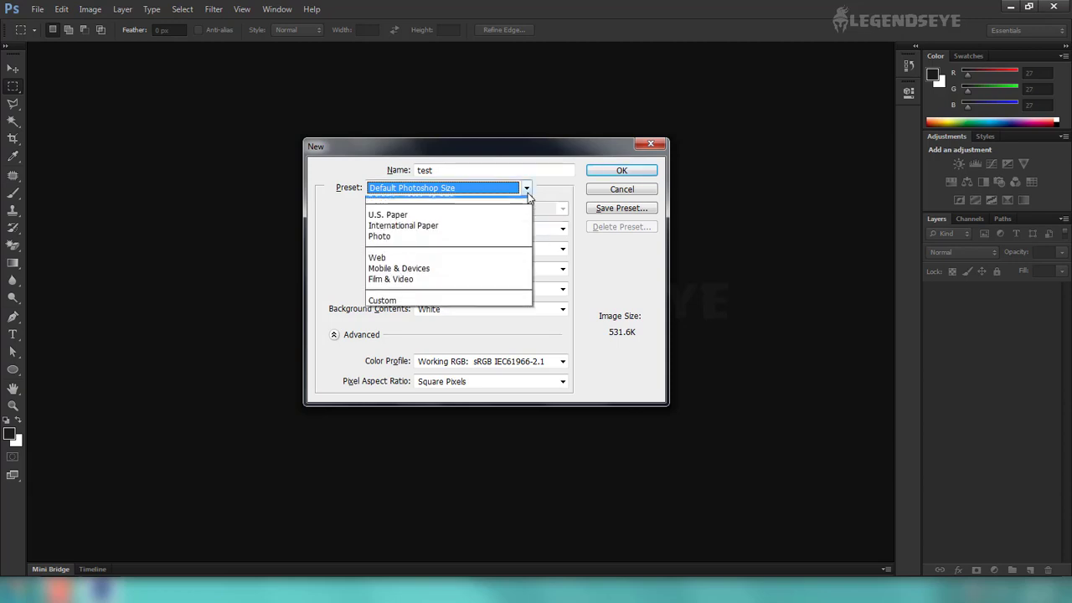
left_click(418, 238)
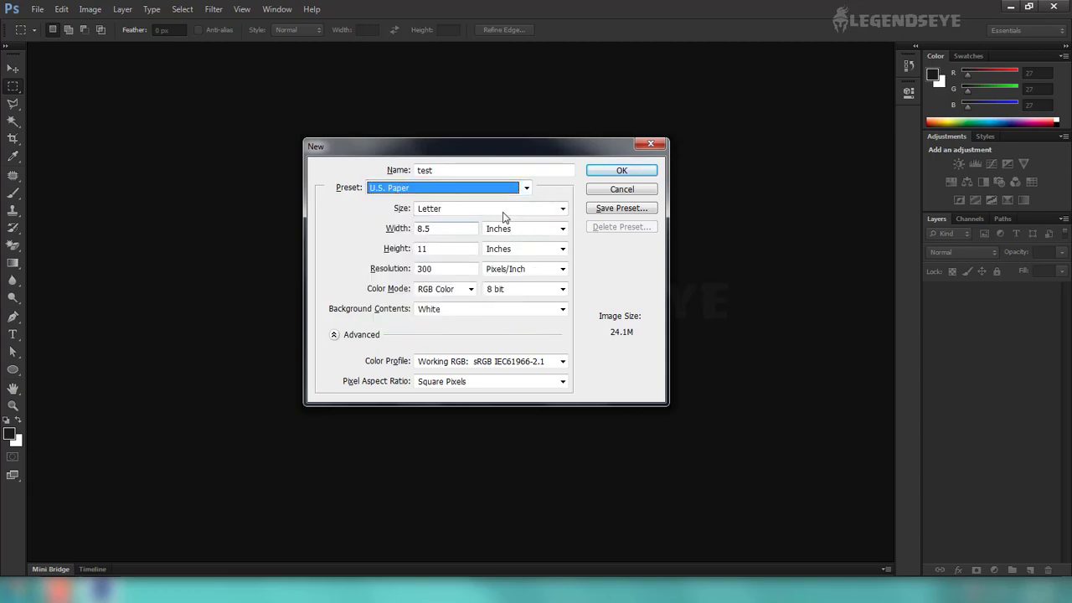
left_click(563, 211)
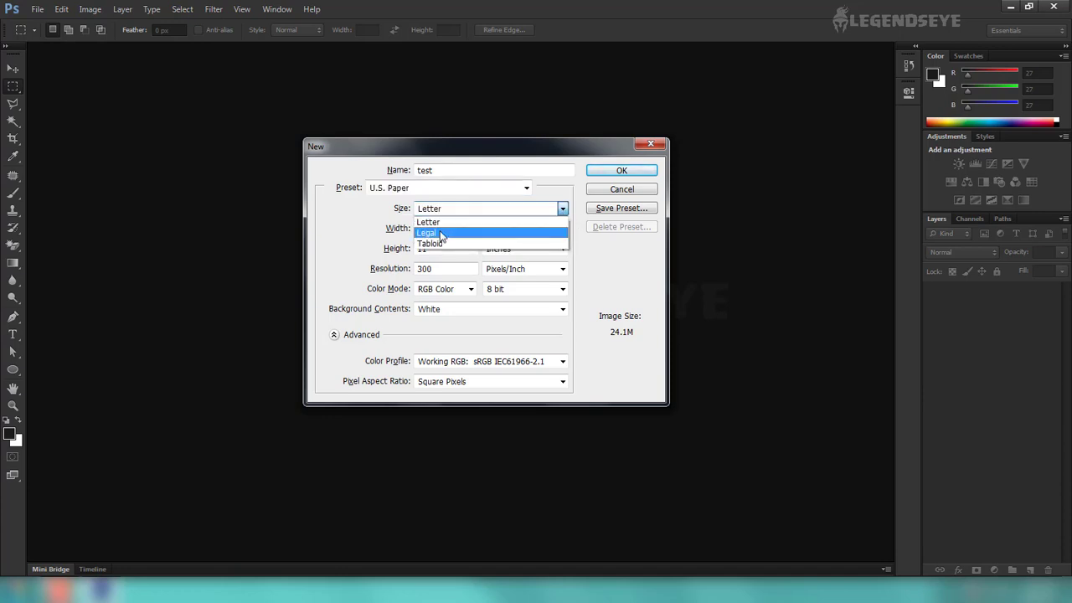
left_click(365, 214)
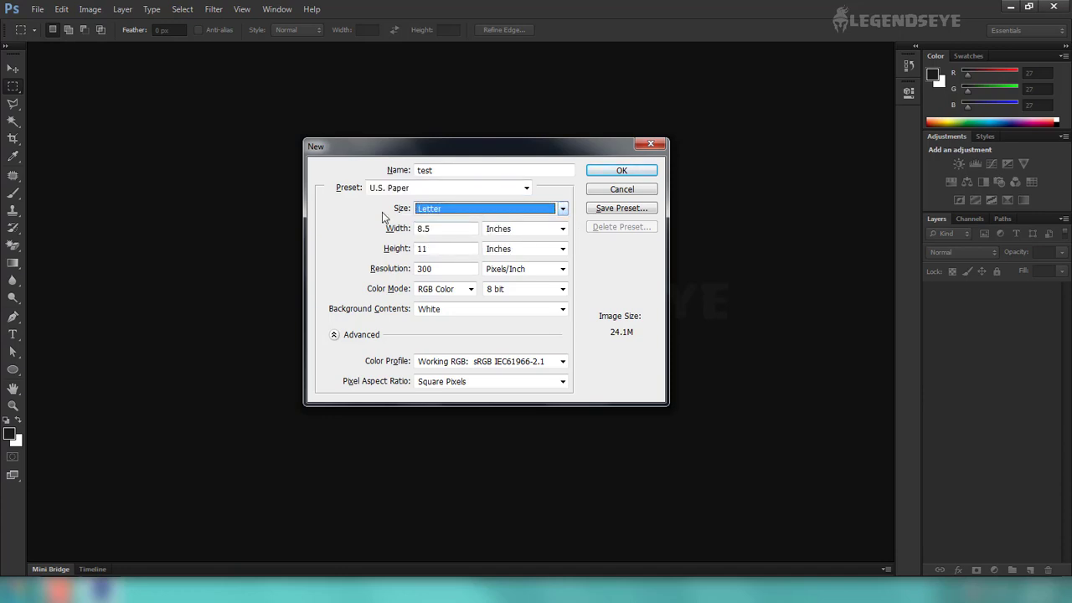
left_click(526, 190)
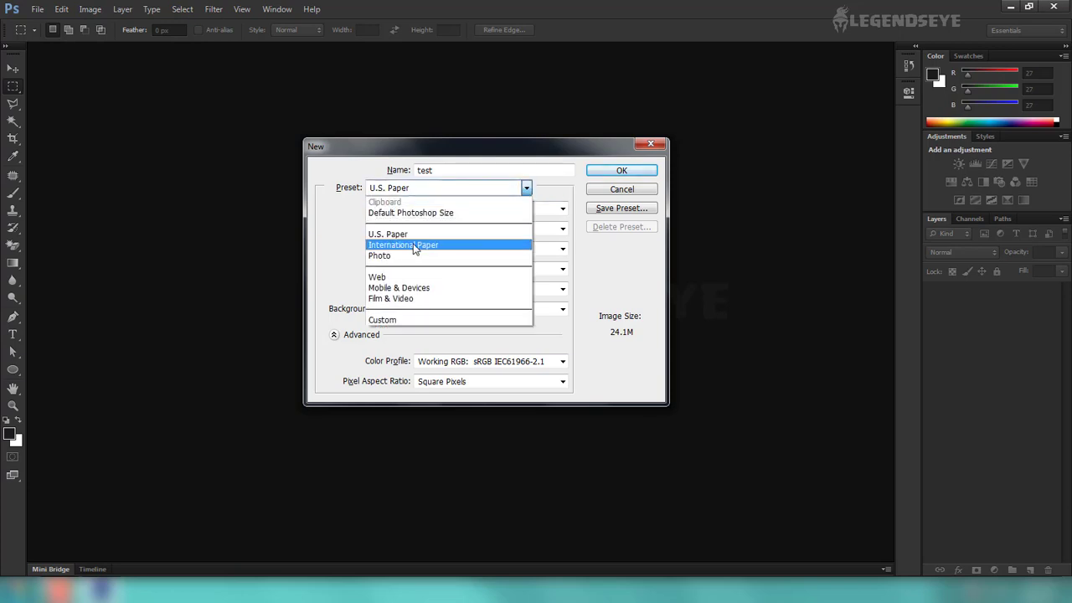
Browse the International Paper sizes, keeping A4, then view the Photo preset sizes
left_click(413, 244)
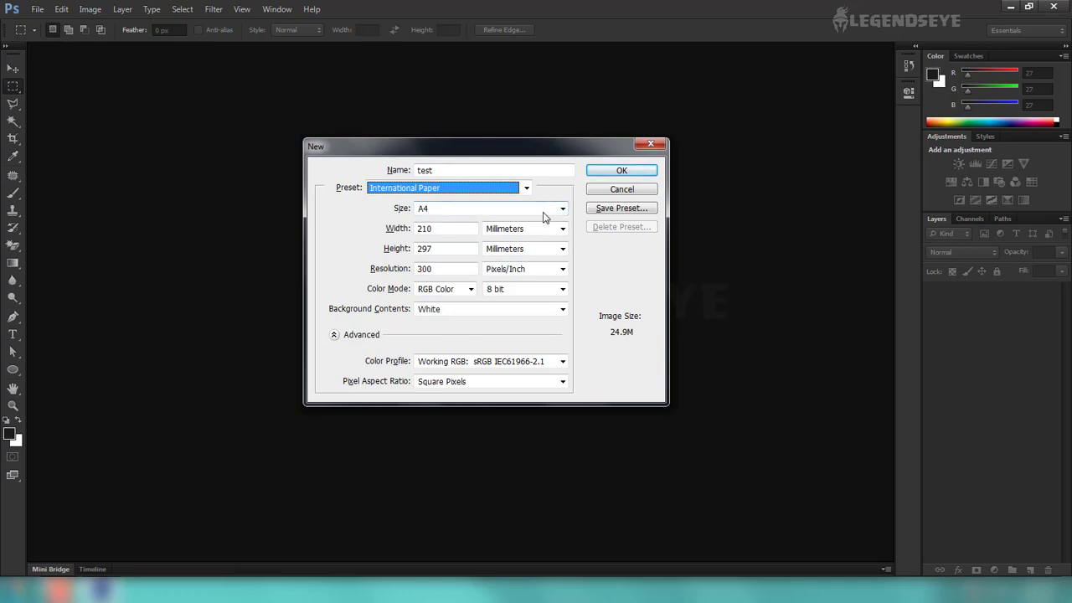
left_click(526, 187)
left_click(407, 248)
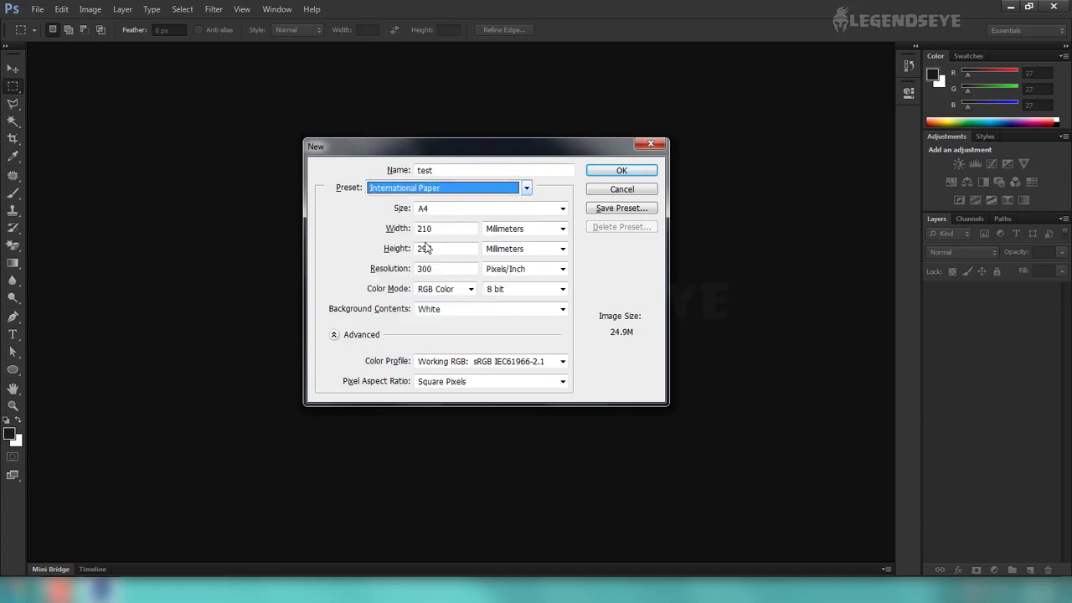
left_click(562, 213)
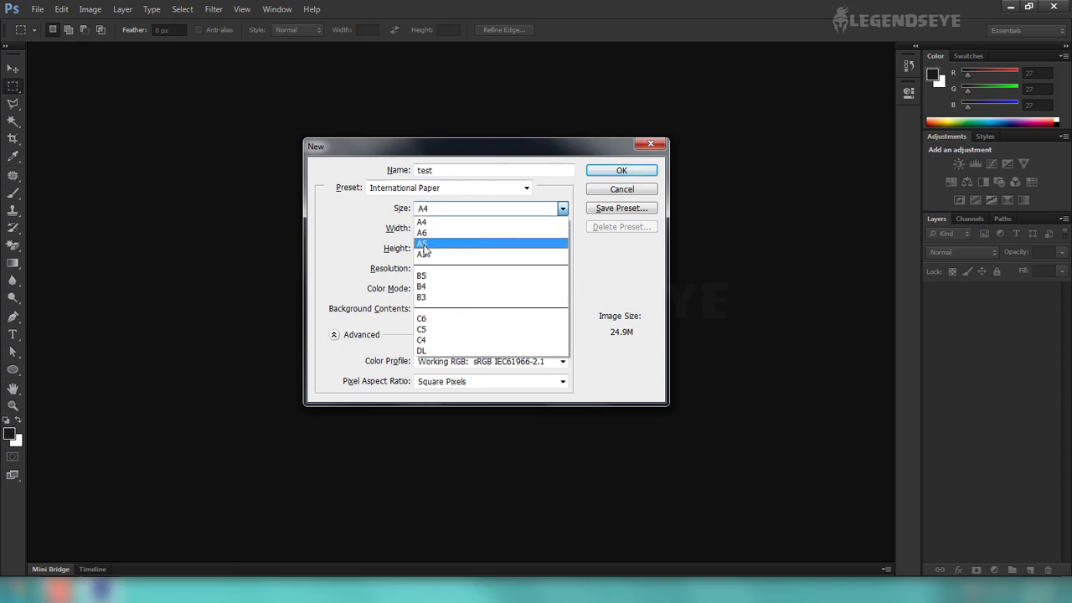
left_click(339, 202)
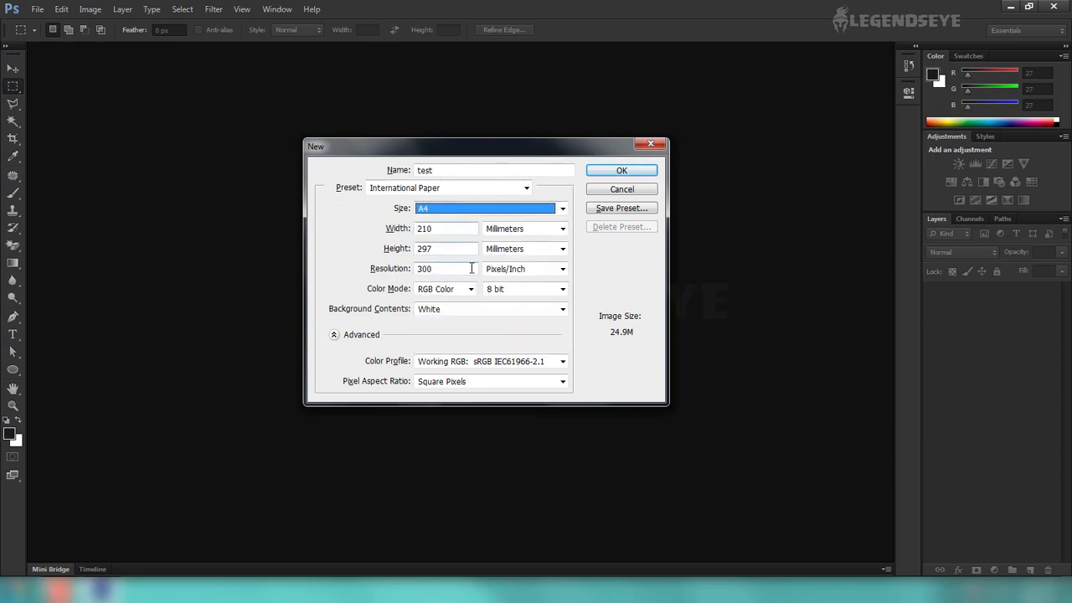
left_click(501, 191)
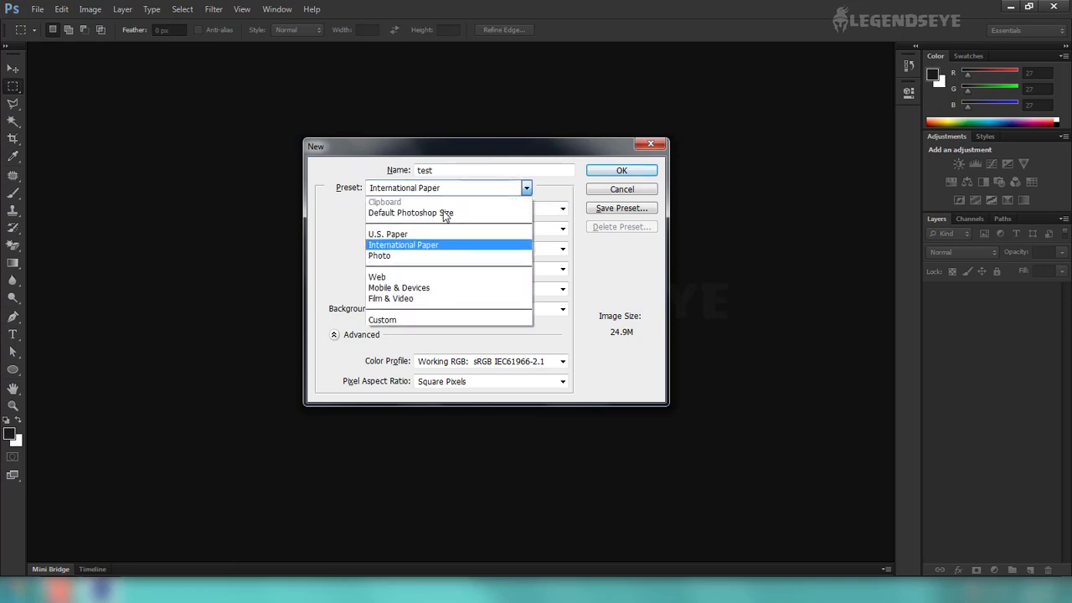
left_click(395, 268)
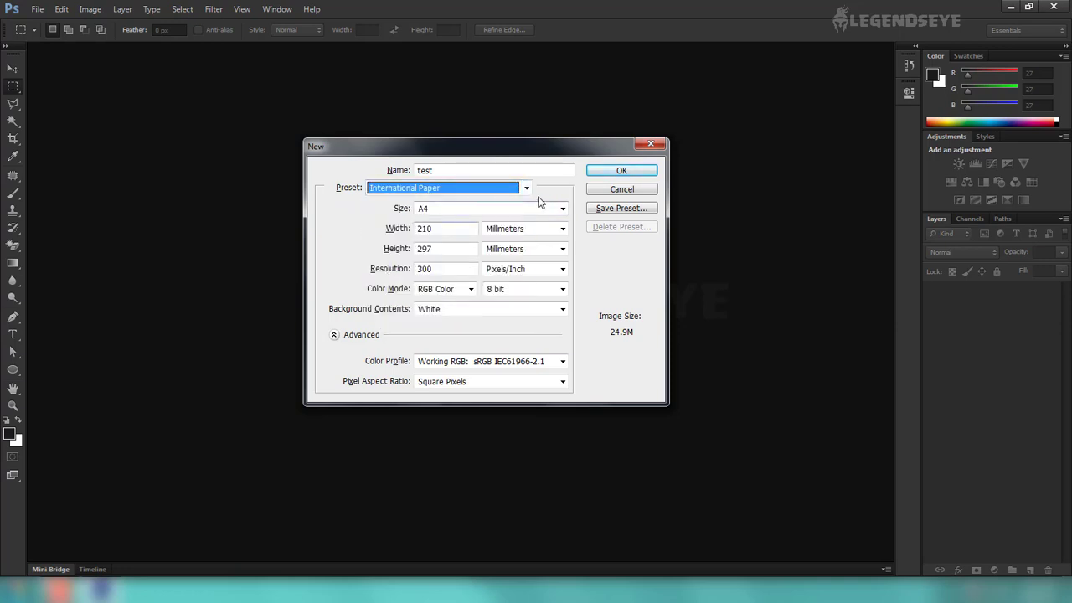
left_click(526, 189)
left_click(393, 255)
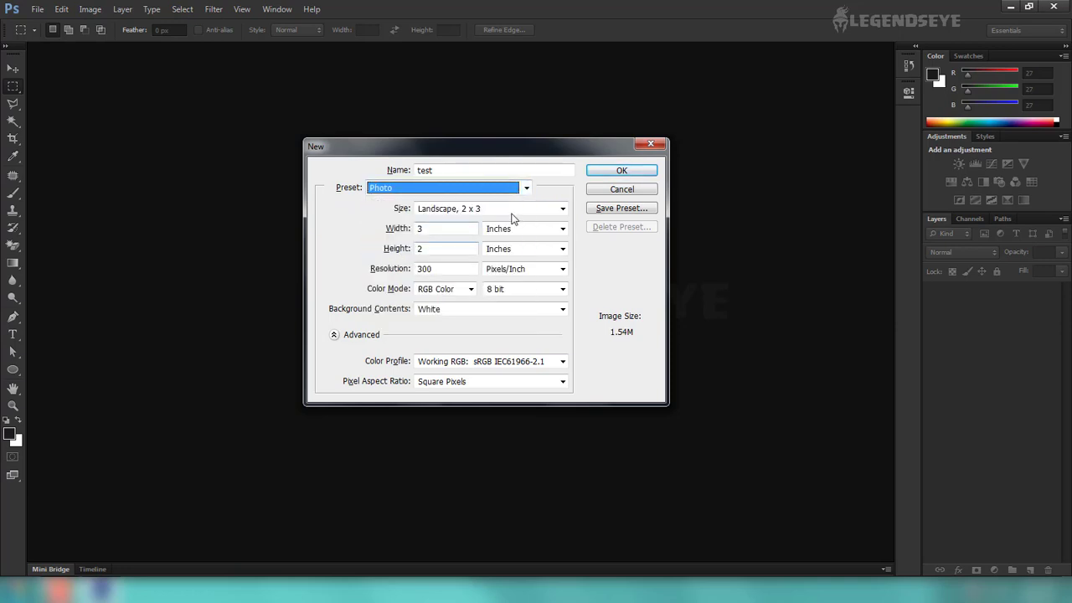
left_click(562, 209)
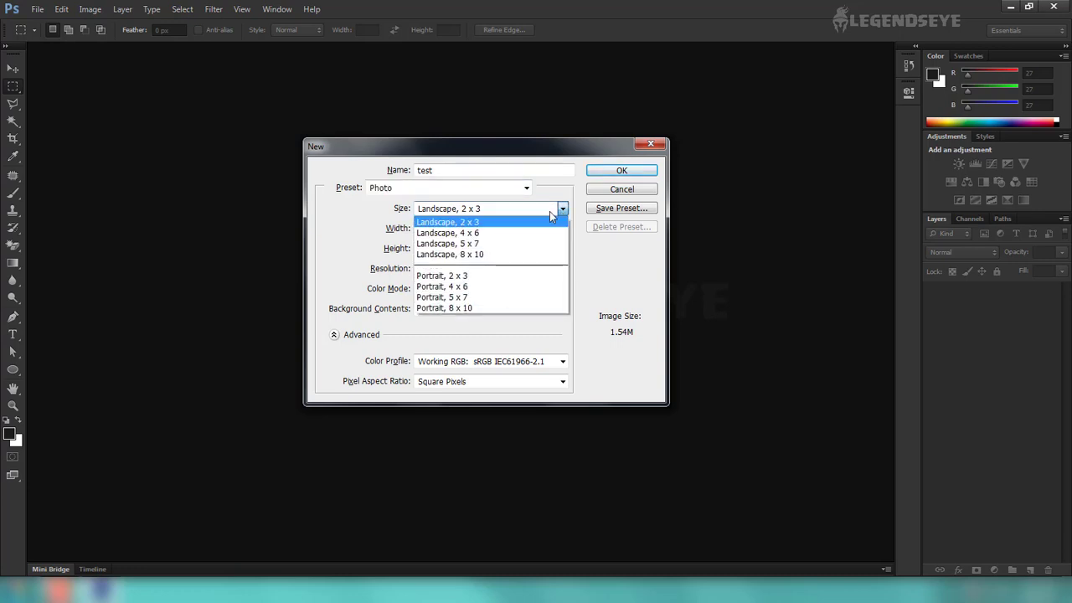
Check the Web sizes (800 x 600) and the Mobile & Devices sizes (240 x 320)
left_click(520, 191)
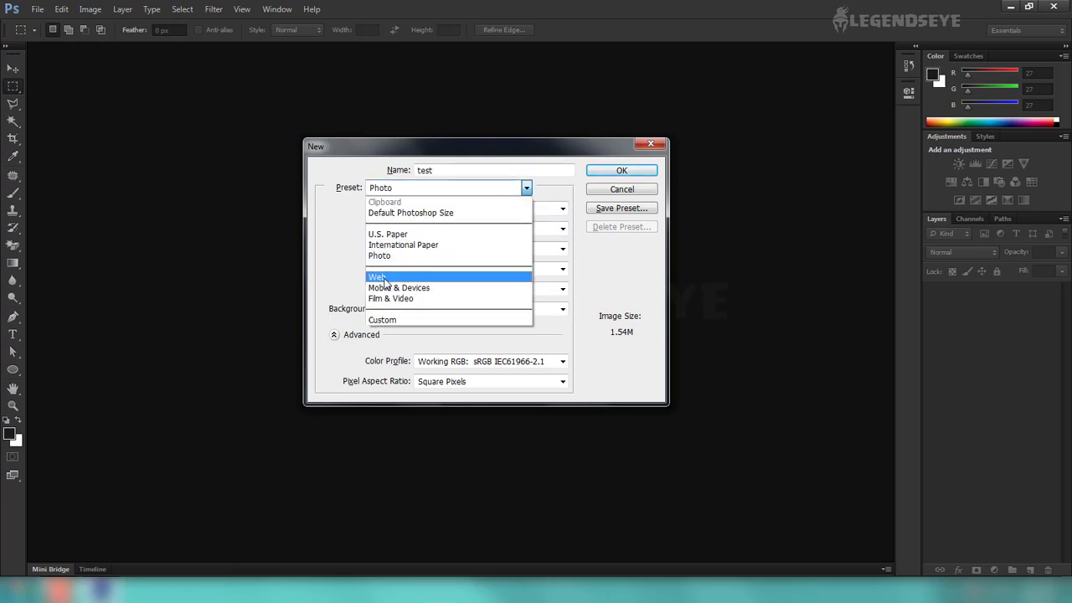
left_click(410, 277)
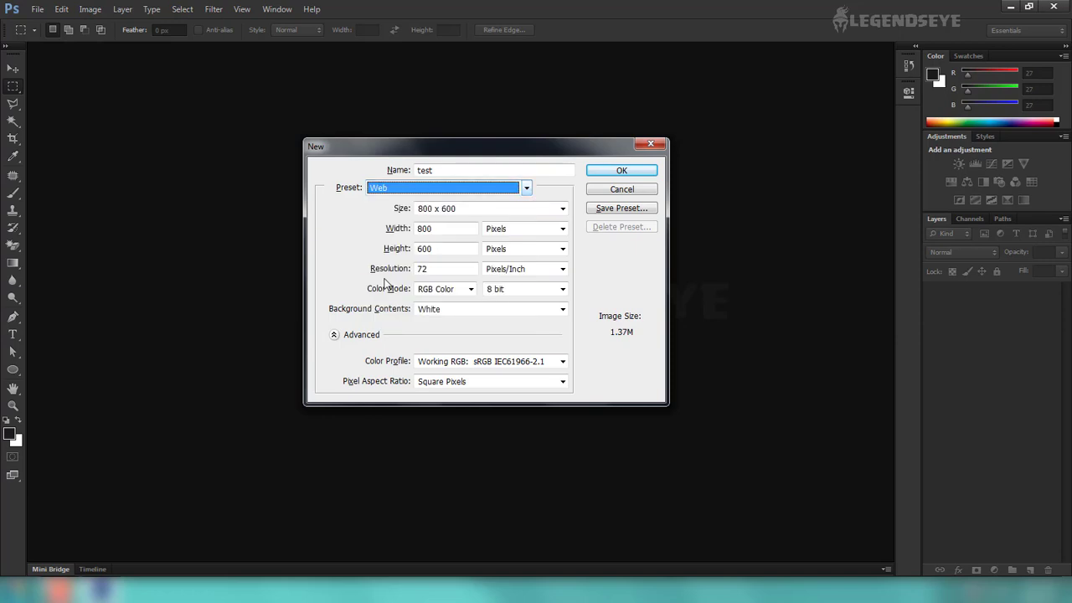
left_click(534, 211)
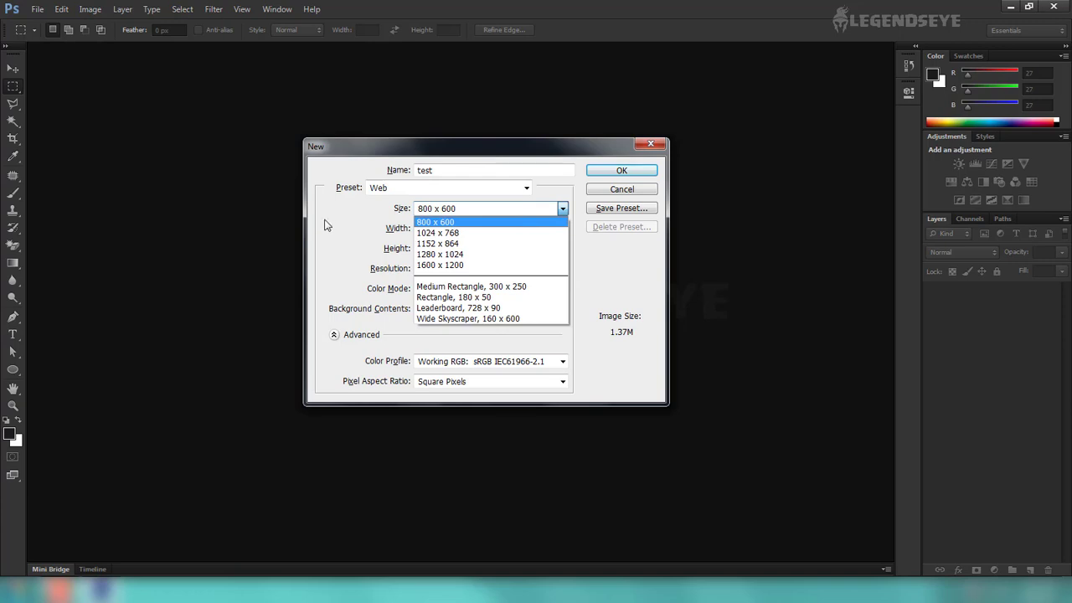
left_click(420, 216)
left_click(528, 191)
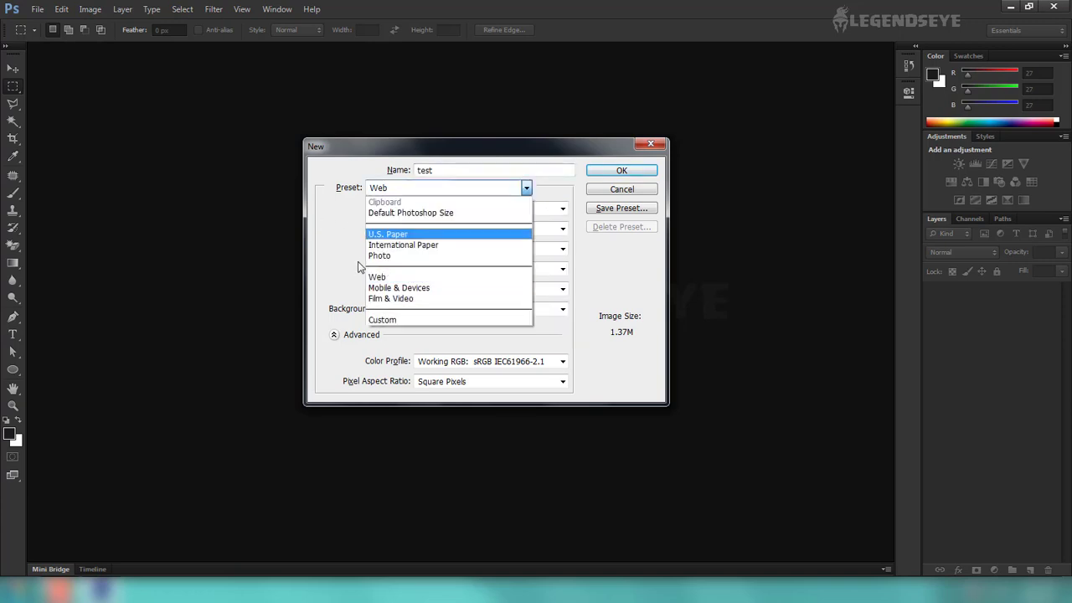
left_click(415, 288)
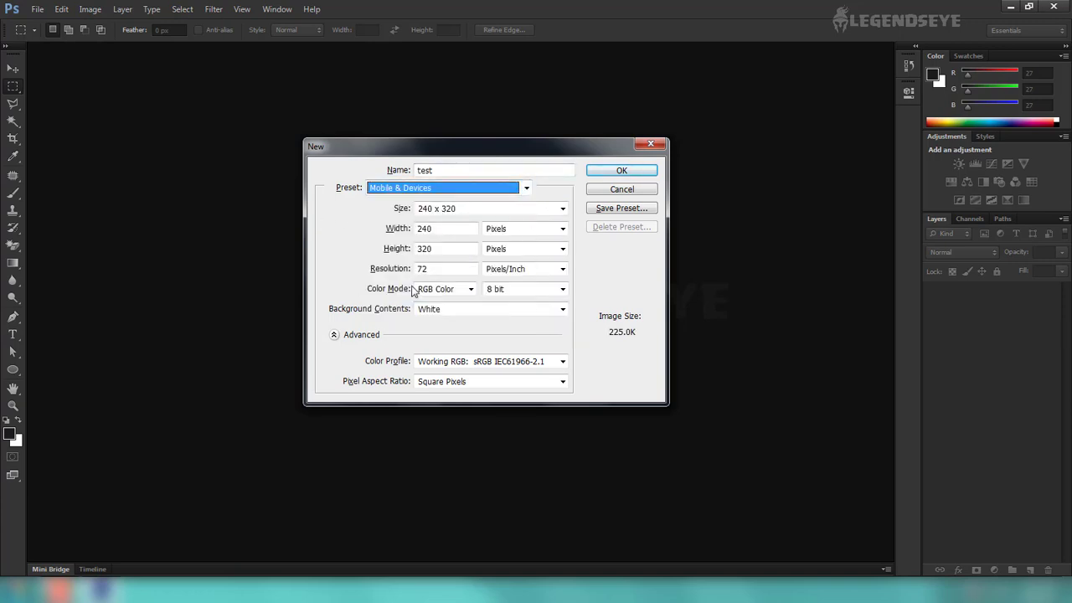
left_click(562, 210)
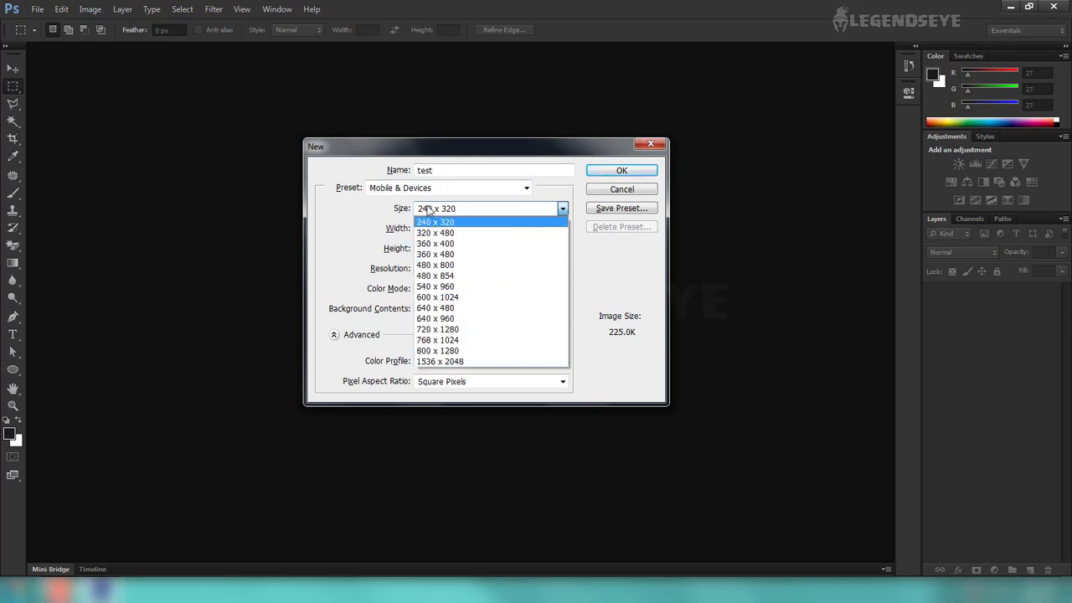
left_click(534, 186)
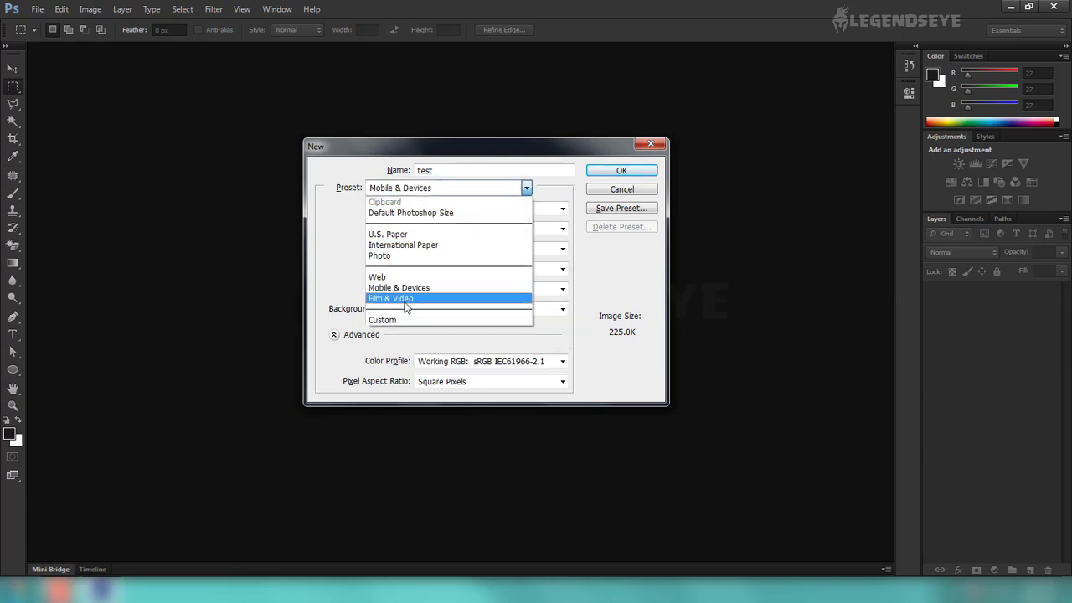
Switch to the Film & Video preset and keep its NTSC DV 720 × 480 size
left_click(410, 299)
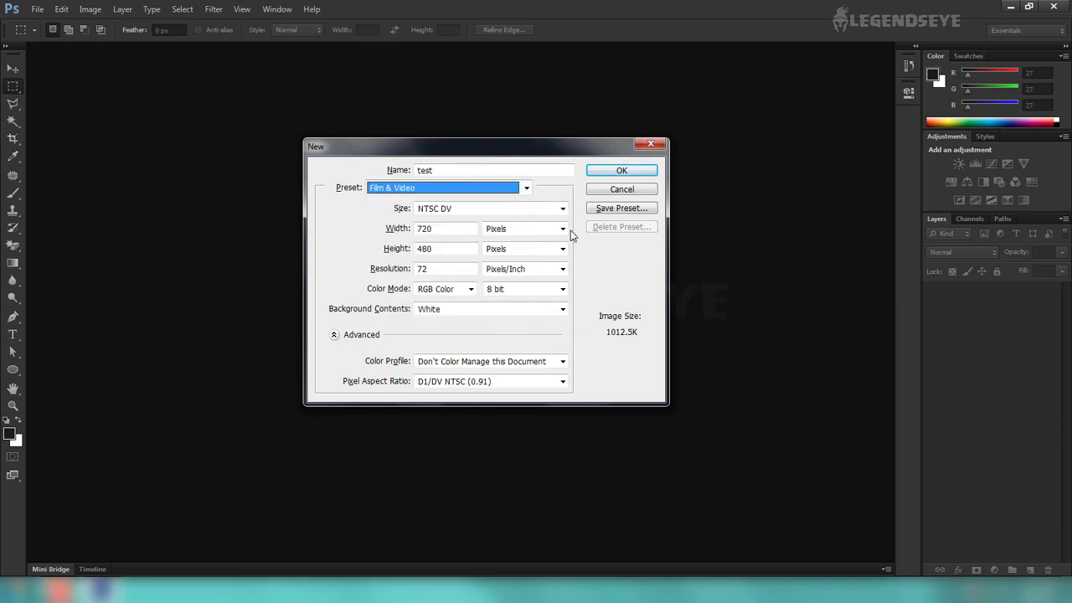
left_click(526, 189)
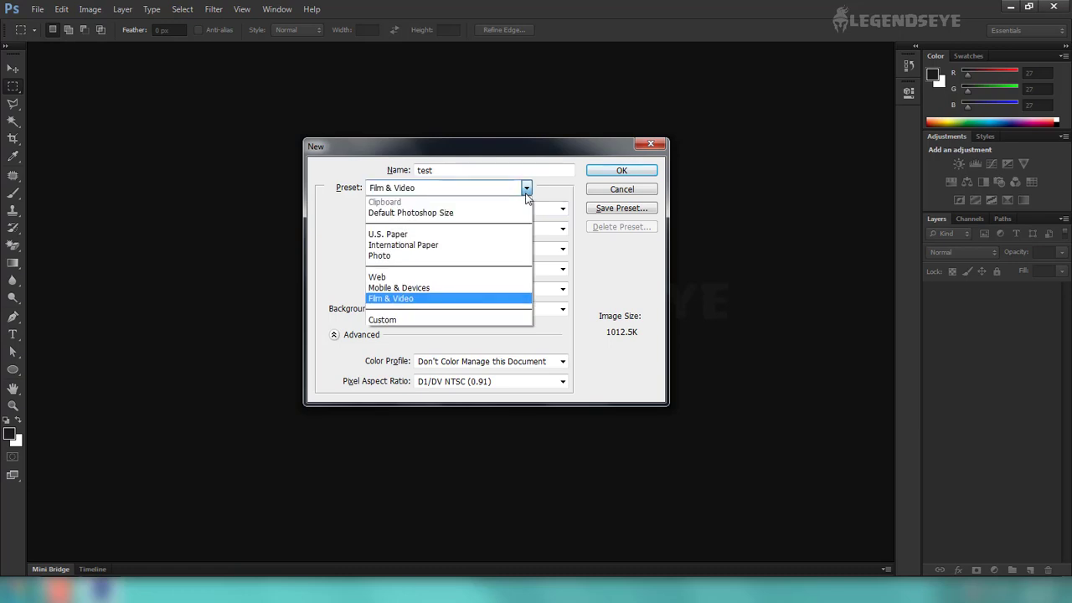
left_click(527, 189)
left_click(563, 208)
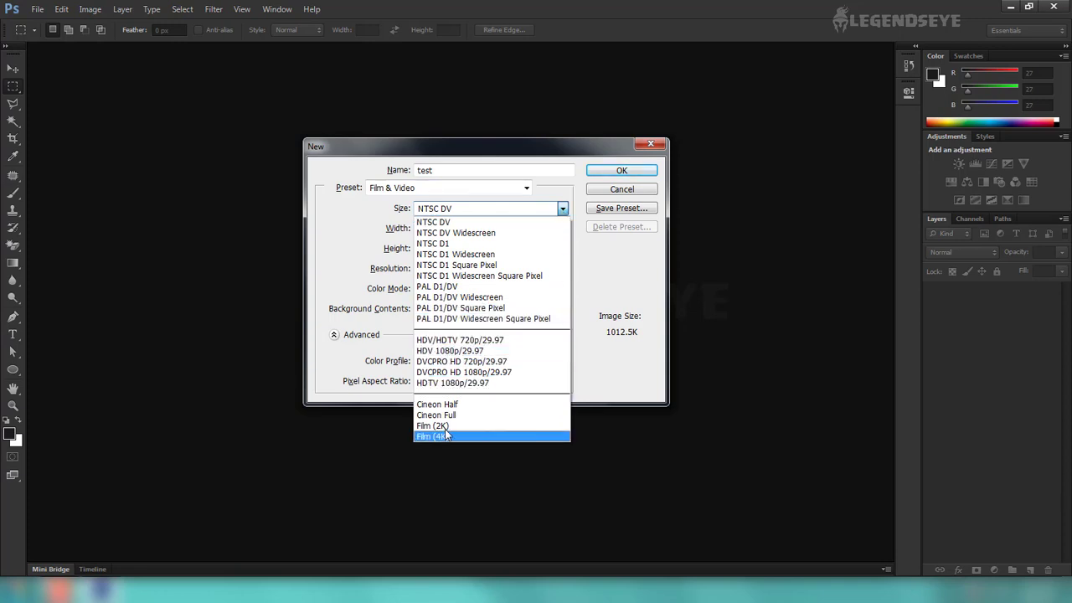
left_click(603, 249)
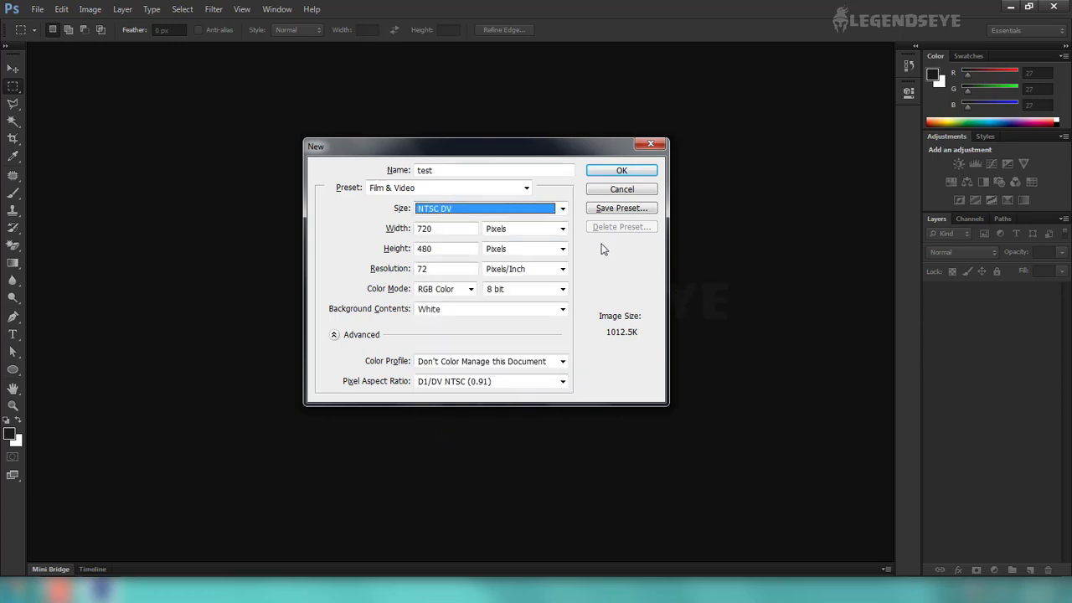
left_click(530, 189)
Change the preset to Custom with width 2000 and height 1500 pixels
left_click(453, 319)
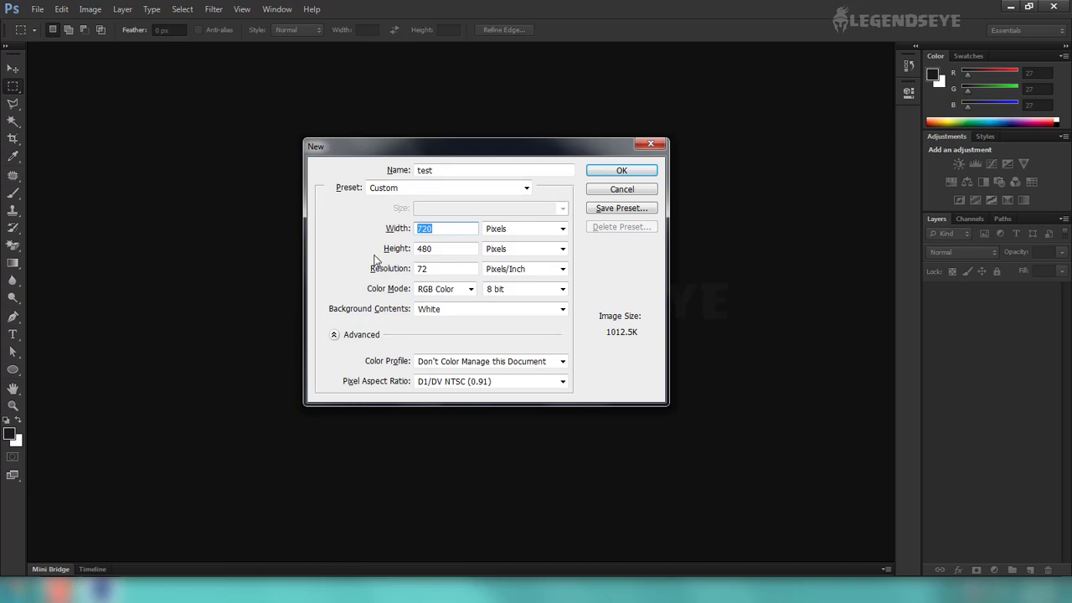
type("200")
type("0")
key("BackSpace")
type("0")
double_click(462, 251)
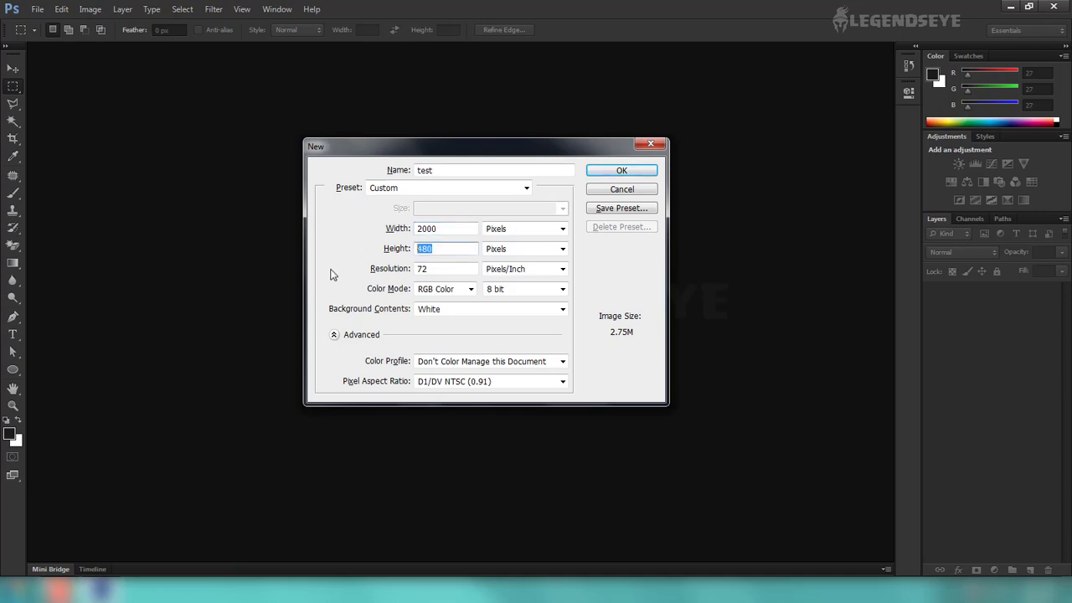
type("2000")
double_click(429, 248)
type("1500")
left_click(560, 230)
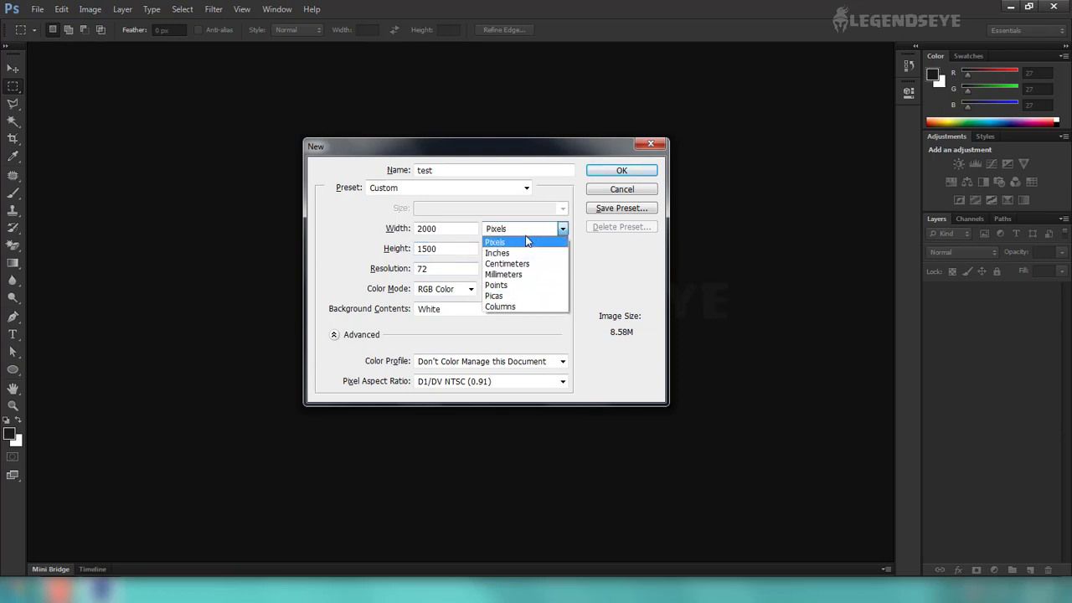
left_click(515, 243)
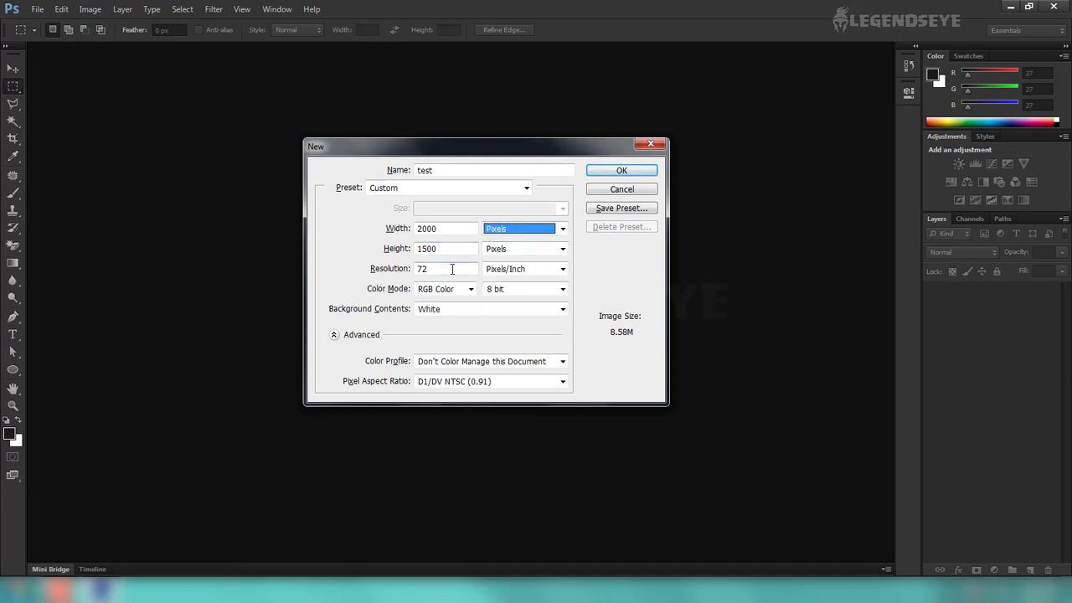
Replace the 72 resolution value, typing 3000 into the Resolution field
left_click_drag(451, 269, 370, 277)
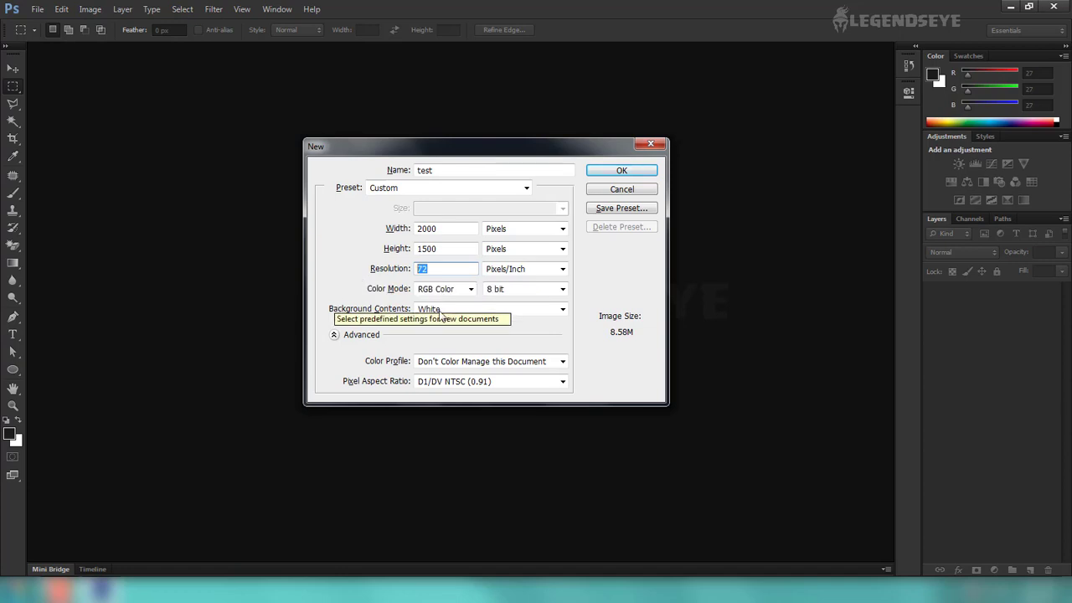
left_click(456, 269)
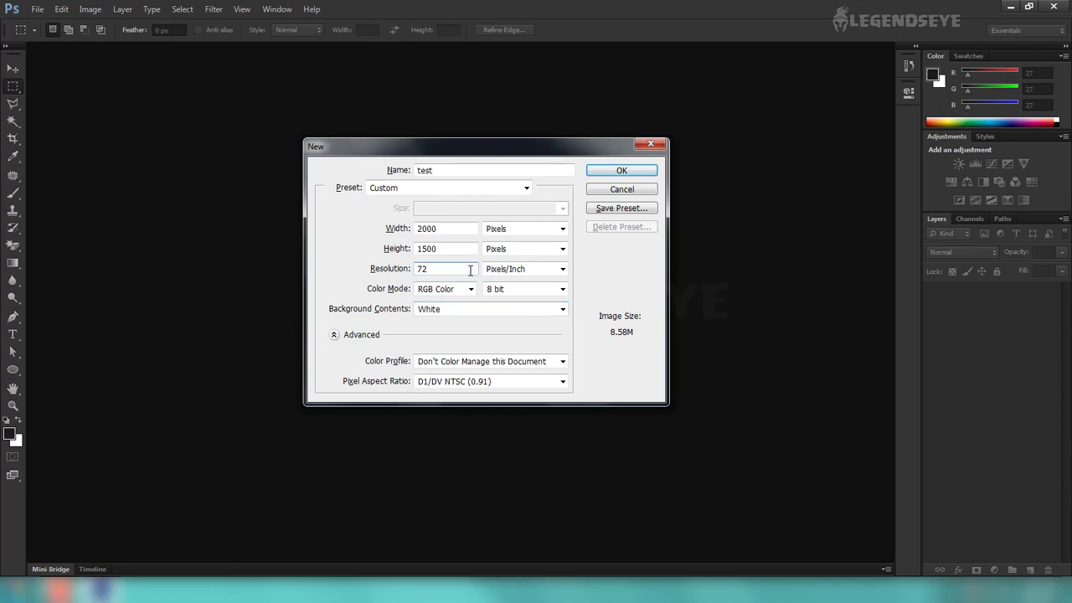
double_click(464, 268)
type("3000")
With resolution at 300 pixels/inch, open the Color Mode choices
left_click(470, 288)
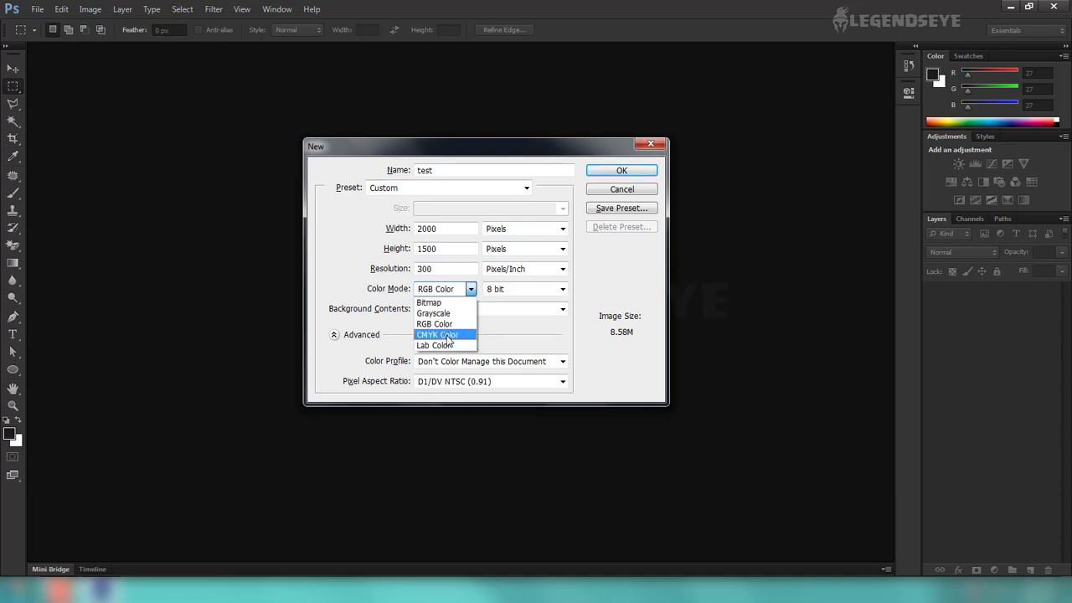
Set Color Mode to CMYK Color at 8 bit and Background Contents to Transparent
left_click(500, 334)
left_click(469, 289)
left_click(448, 335)
key("shift+Tab")
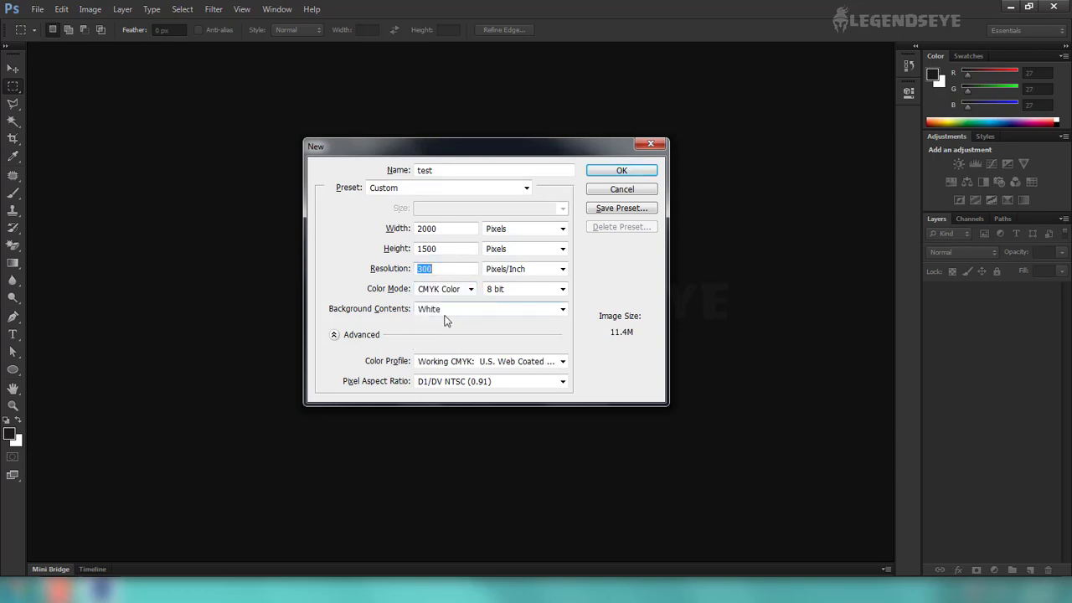
left_click(500, 290)
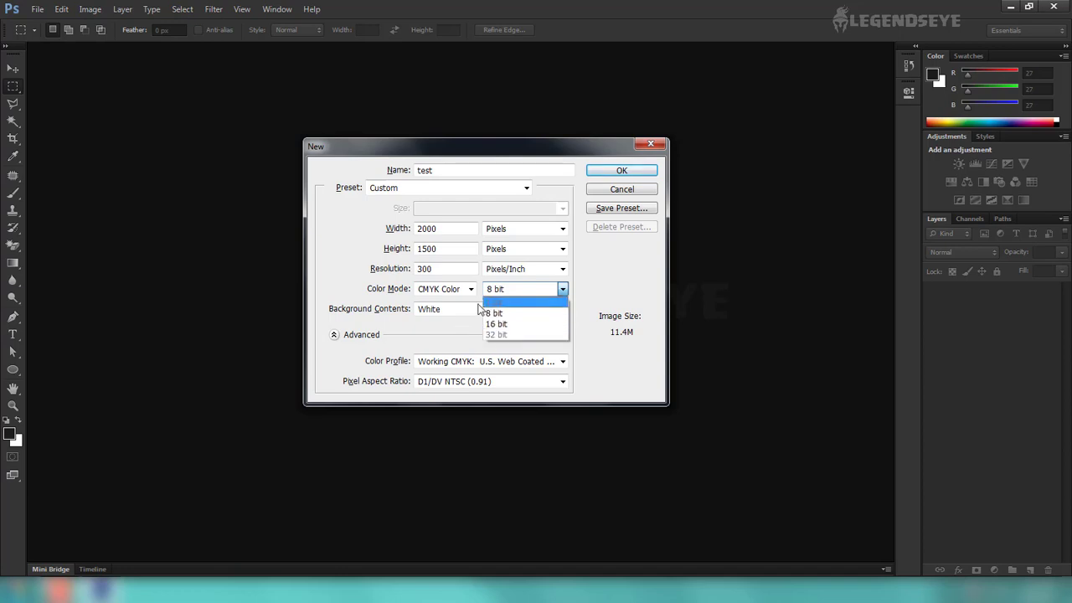
left_click(470, 322)
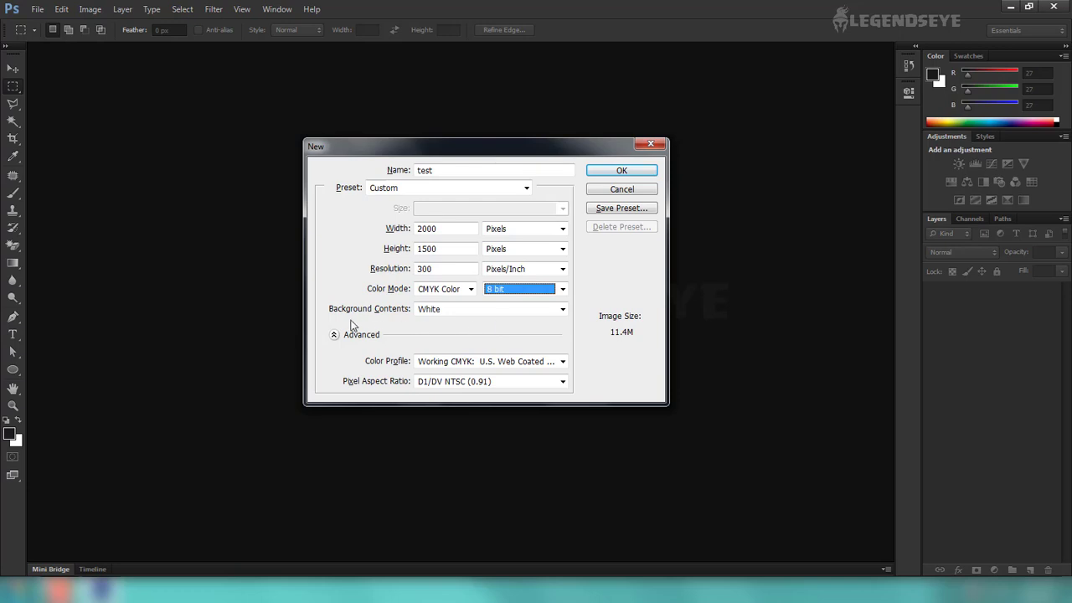
left_click(453, 318)
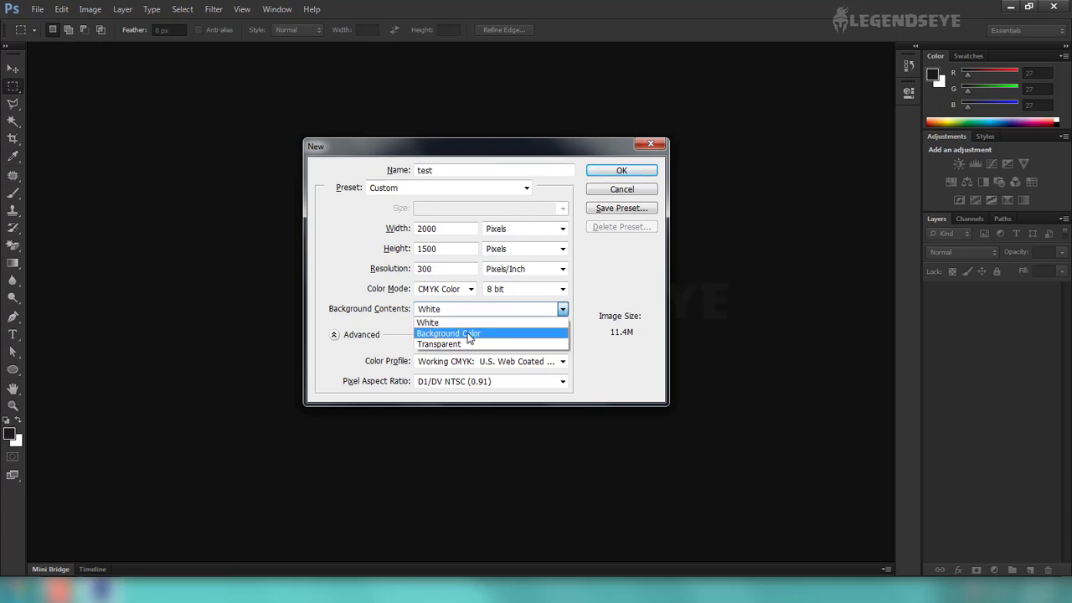
left_click(467, 334)
left_click(561, 310)
left_click(439, 344)
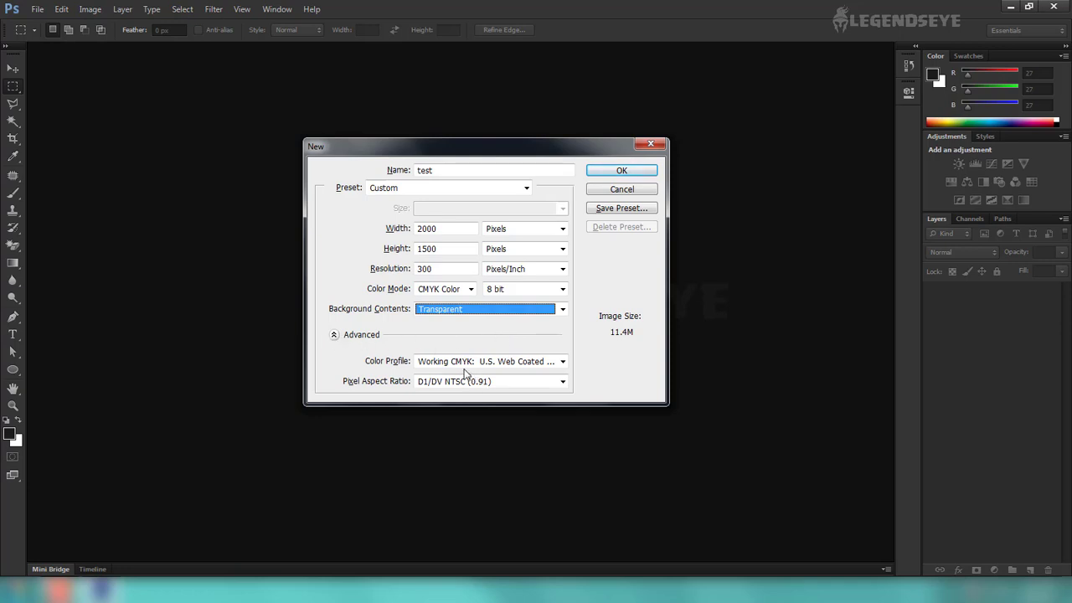
Leave the colour profile unchanged and set Pixel Aspect Ratio to Square Pixels
left_click(562, 365)
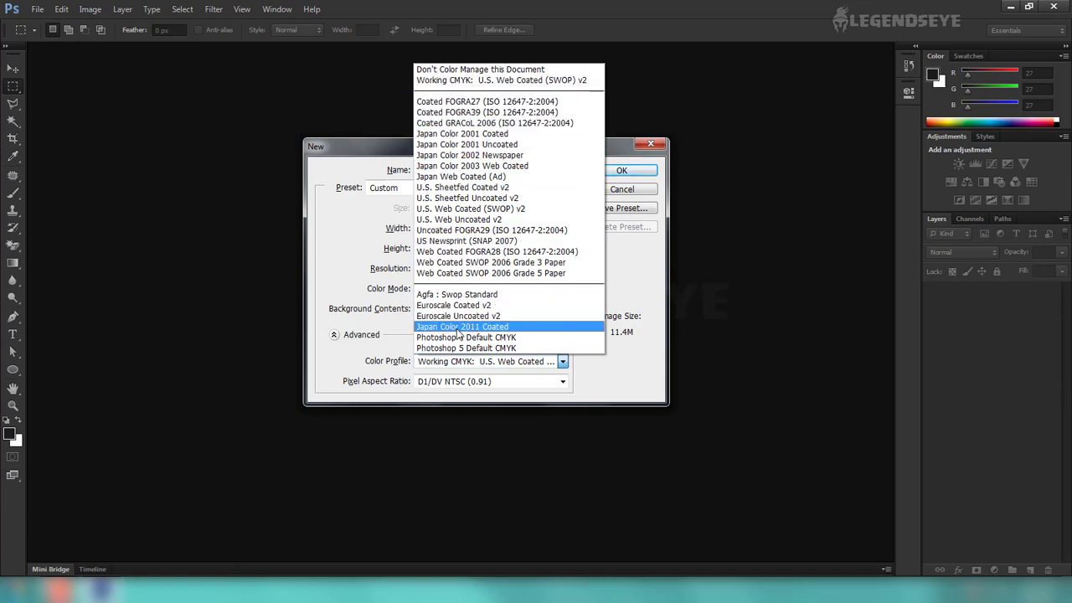
left_click(626, 283)
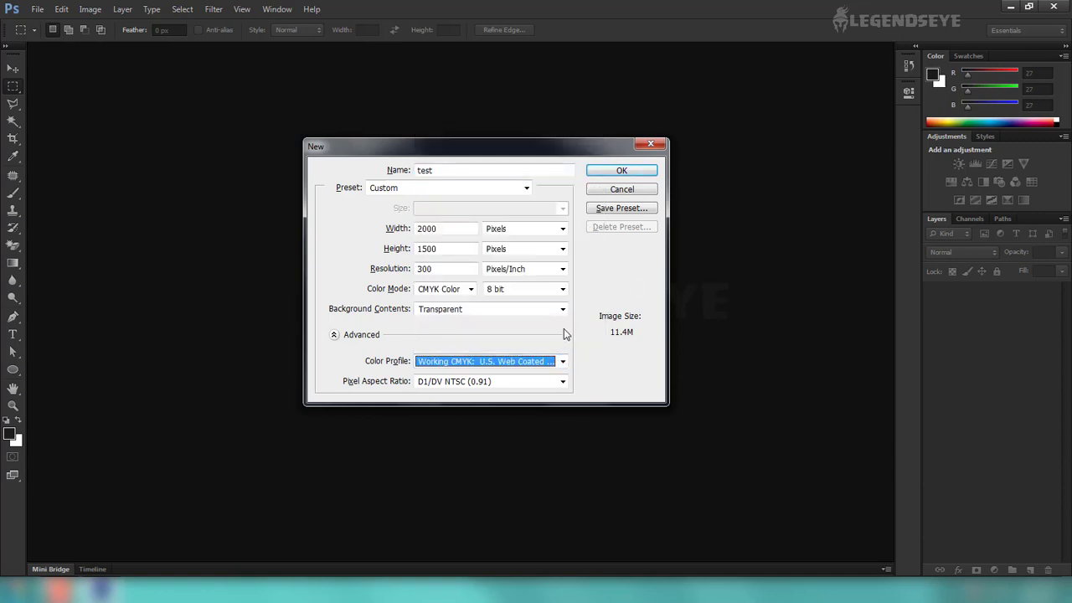
left_click(562, 361)
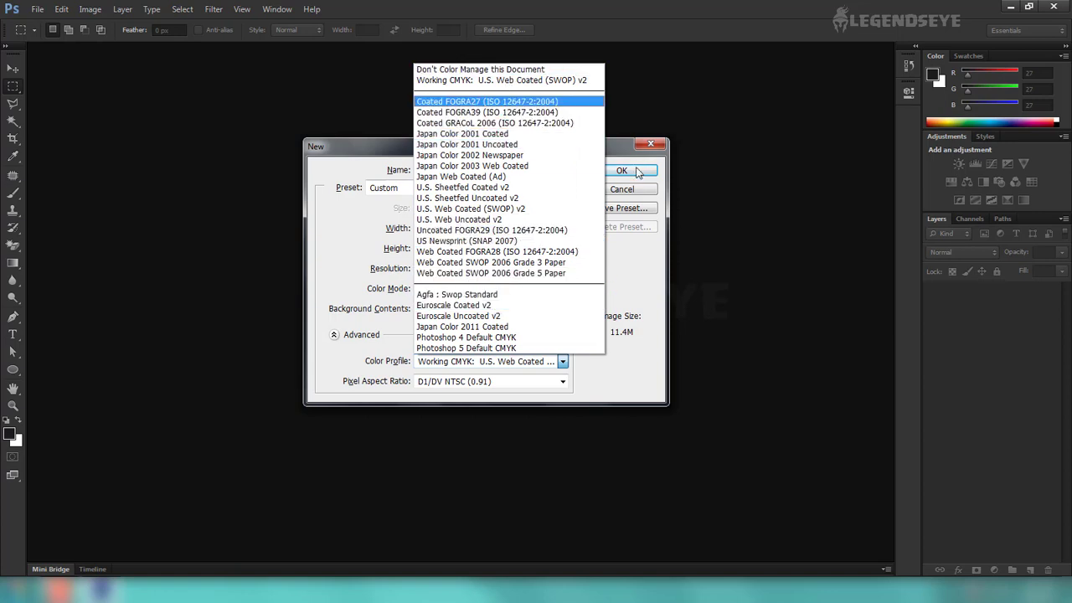
left_click(657, 272)
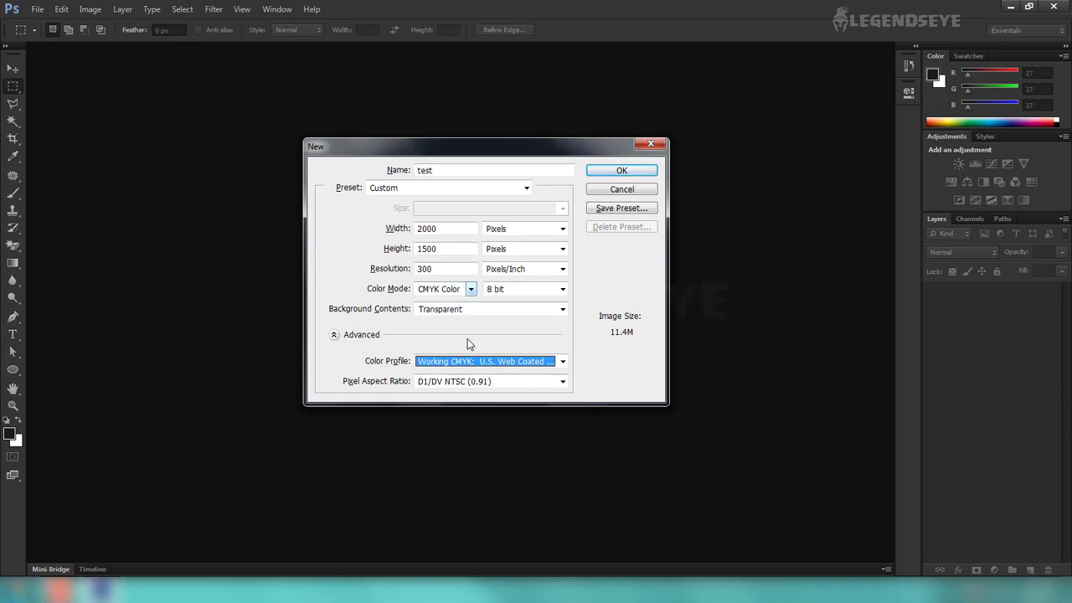
left_click(465, 382)
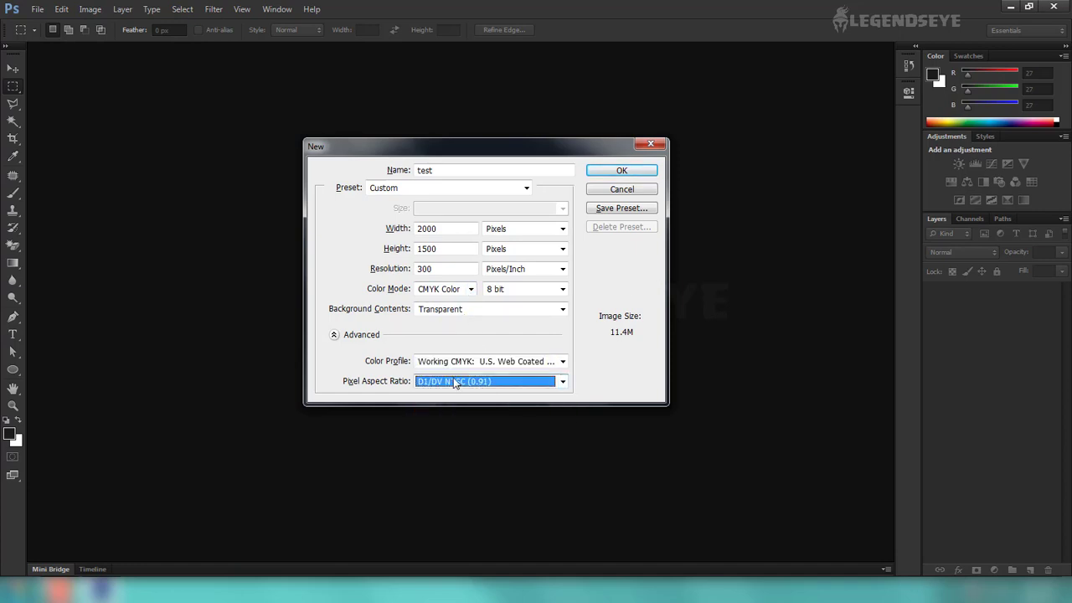
left_click(455, 382)
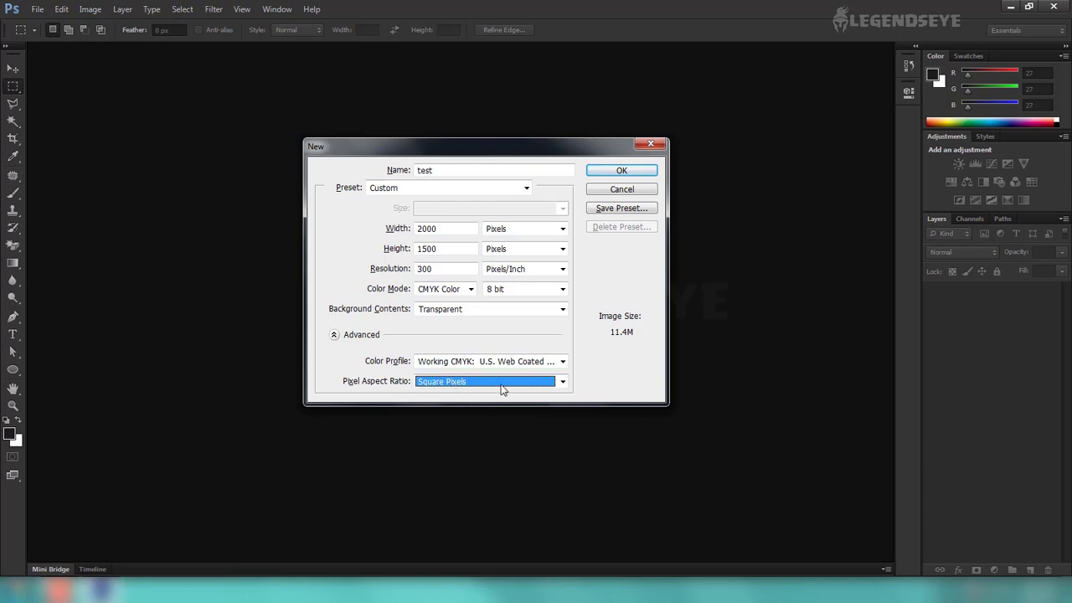
left_click(557, 382)
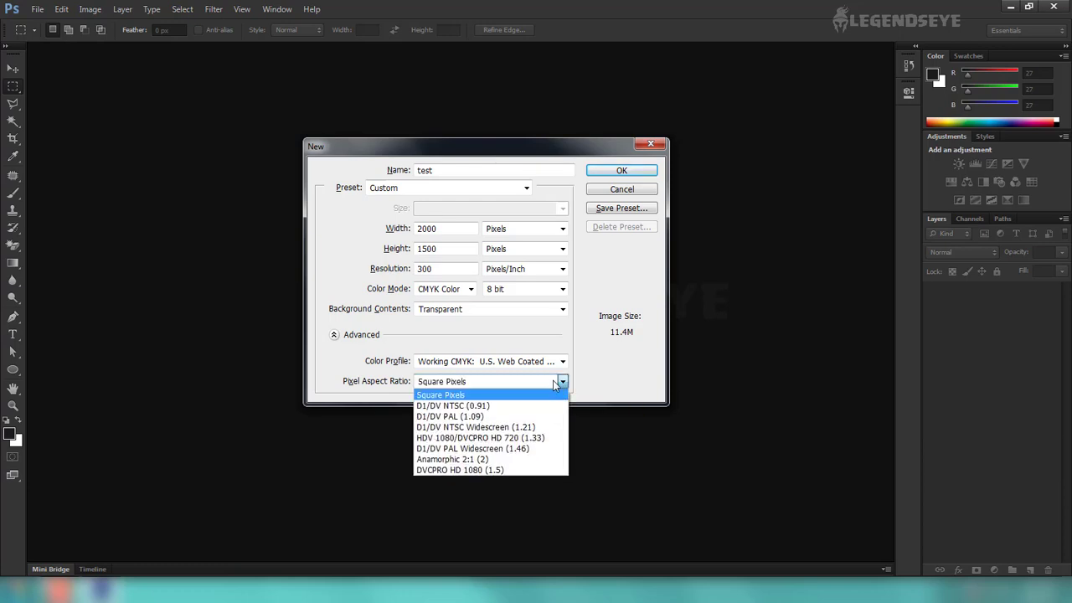
left_click(563, 382)
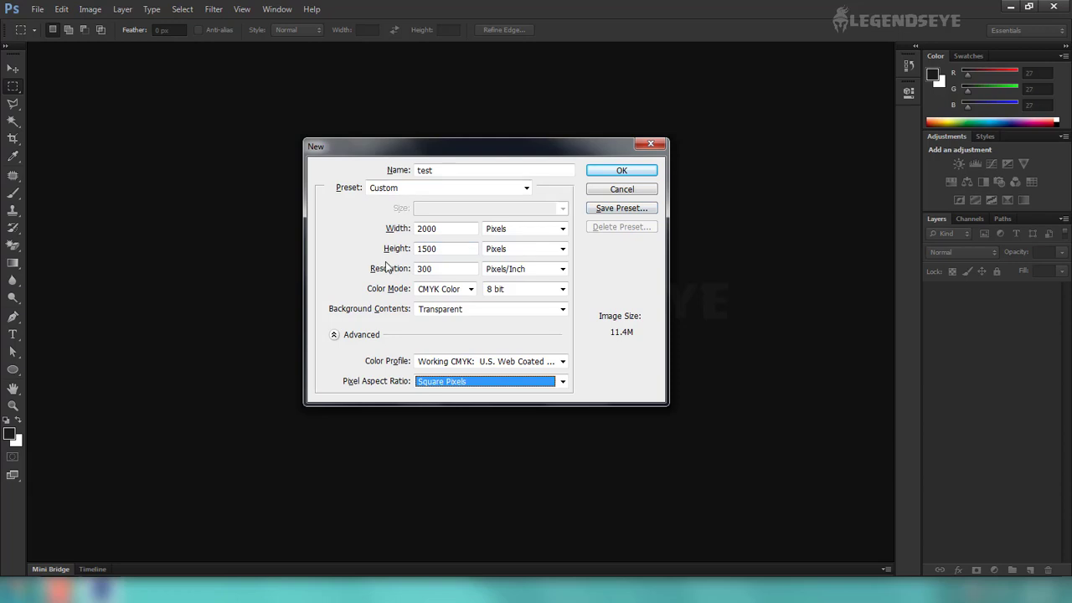
Save the current New document settings as a preset named 'test'
left_click_drag(525, 148, 509, 144)
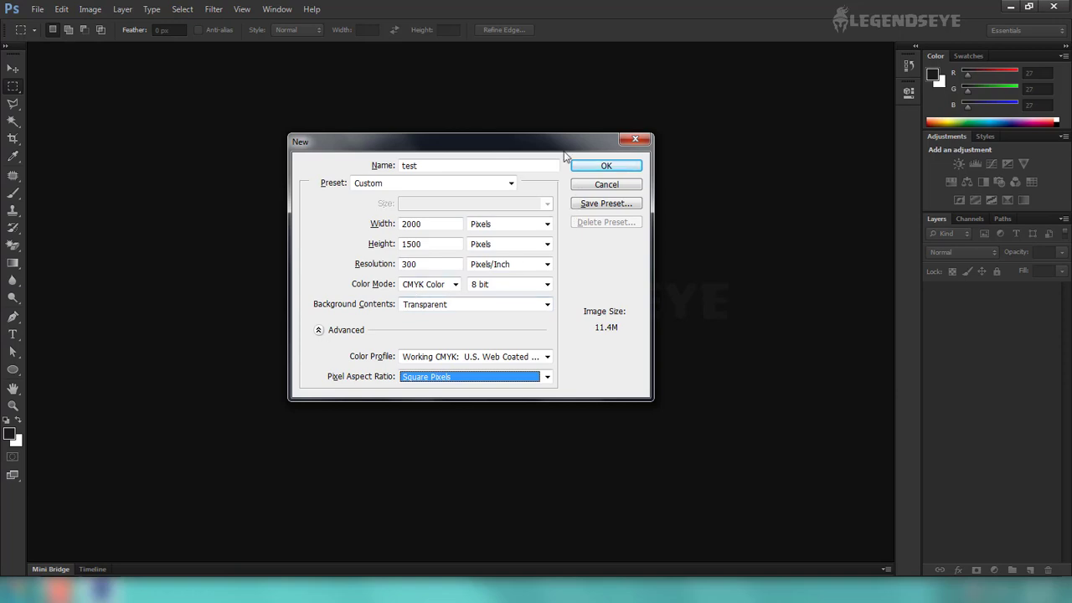
left_click_drag(564, 153, 555, 178)
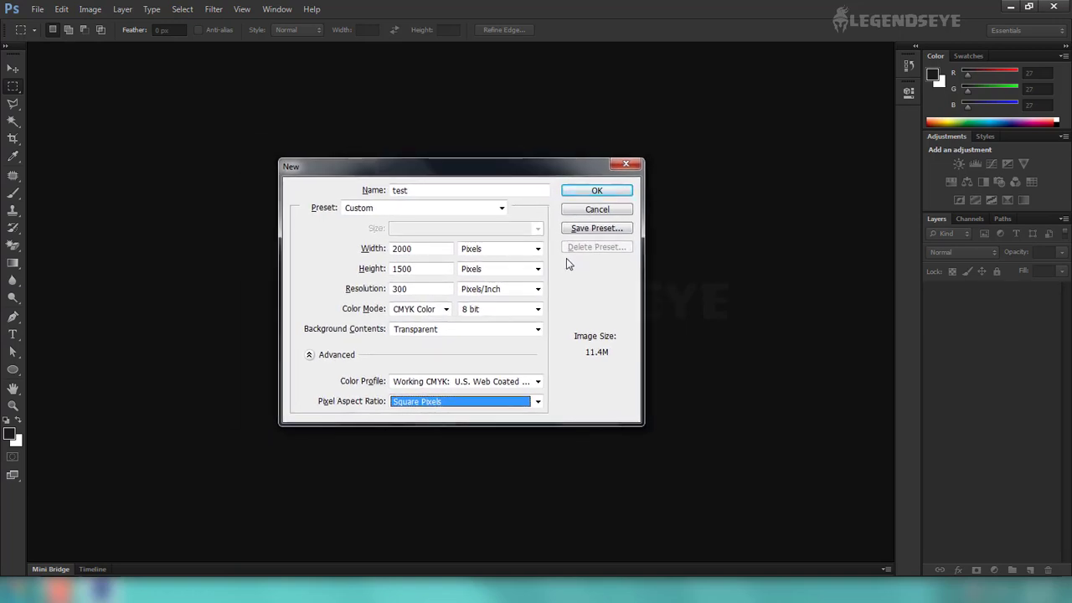
left_click(599, 232)
left_click_drag(638, 126, 586, 124)
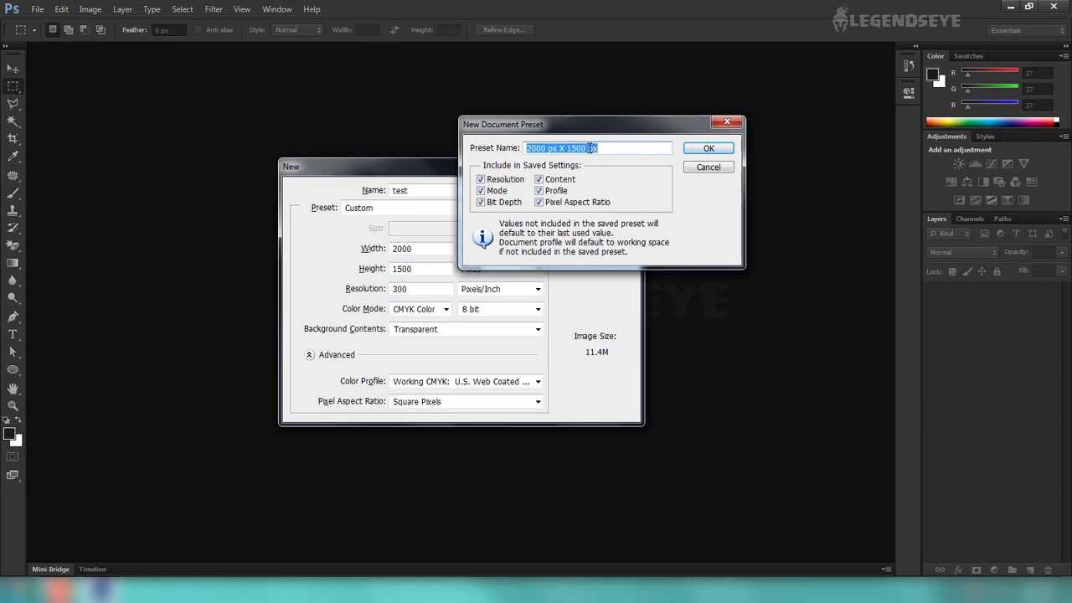
type("test")
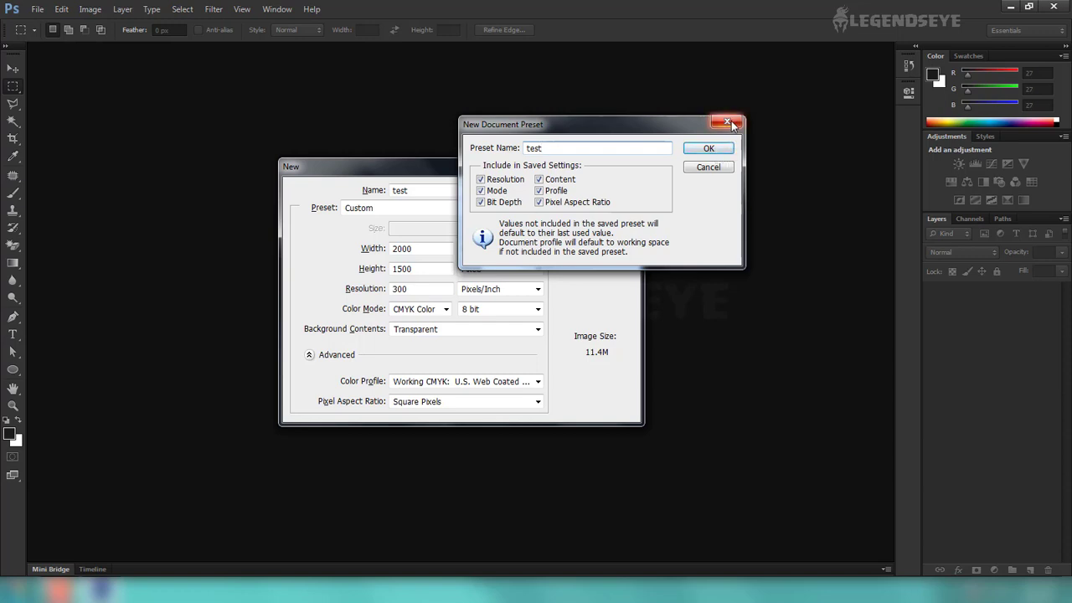
left_click(708, 168)
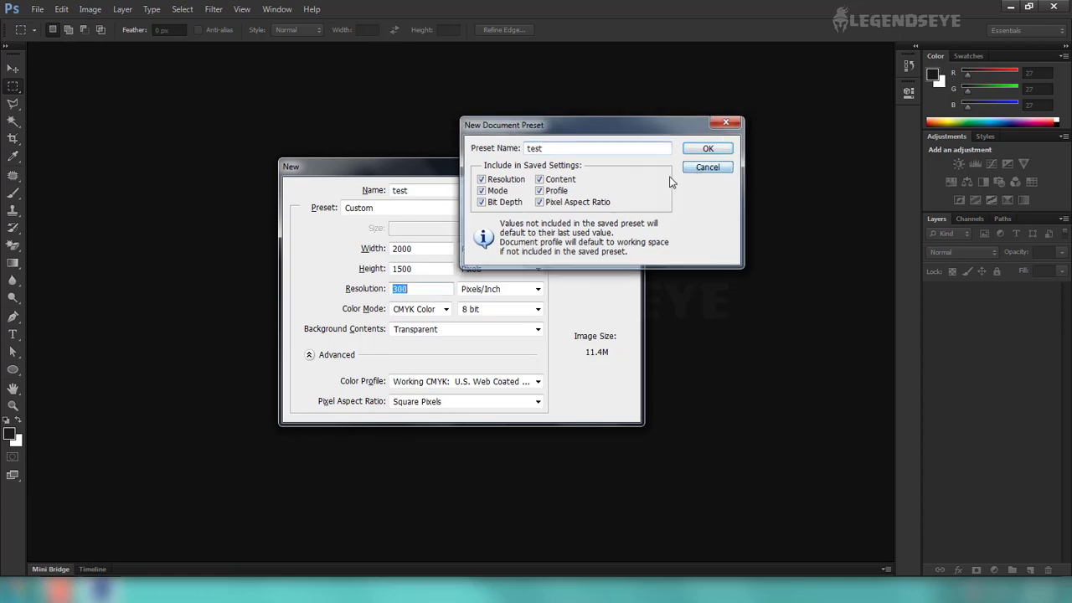
Create the 2000×1500 px CMYK transparent document 'test' and adjust its zoom
left_click(596, 192)
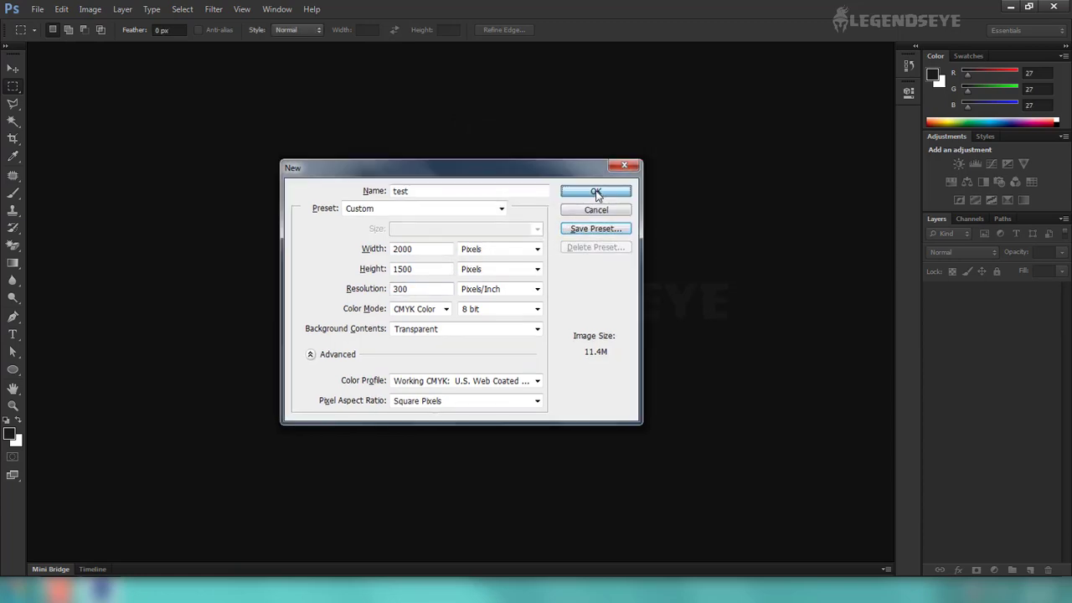
scroll(495, 244, "up", 1)
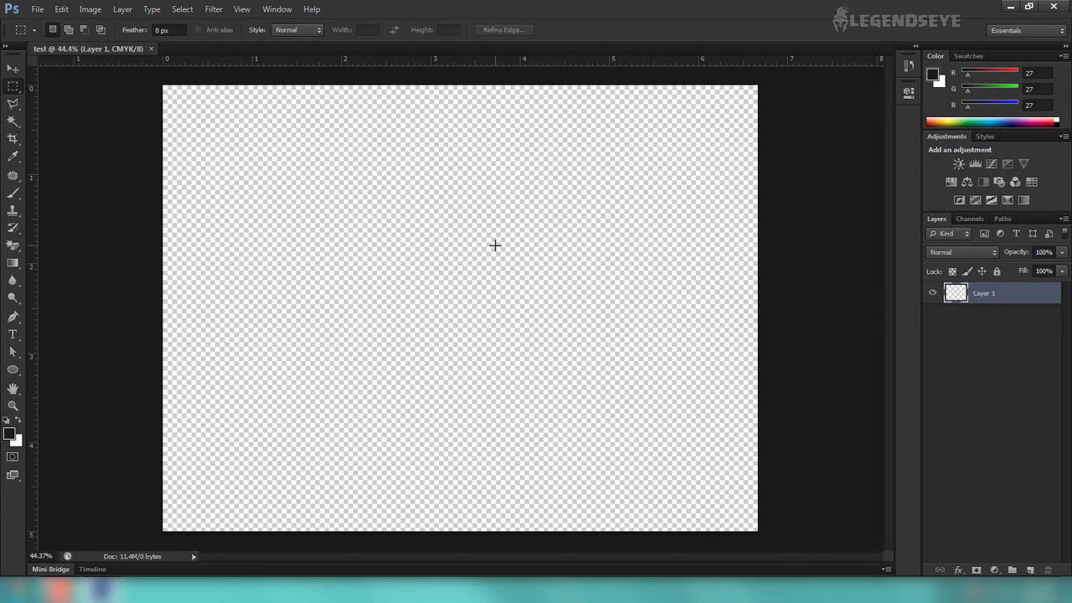
scroll(492, 248, "down", 1)
scroll(492, 248, "up", 1)
scroll(478, 249, "down", 1)
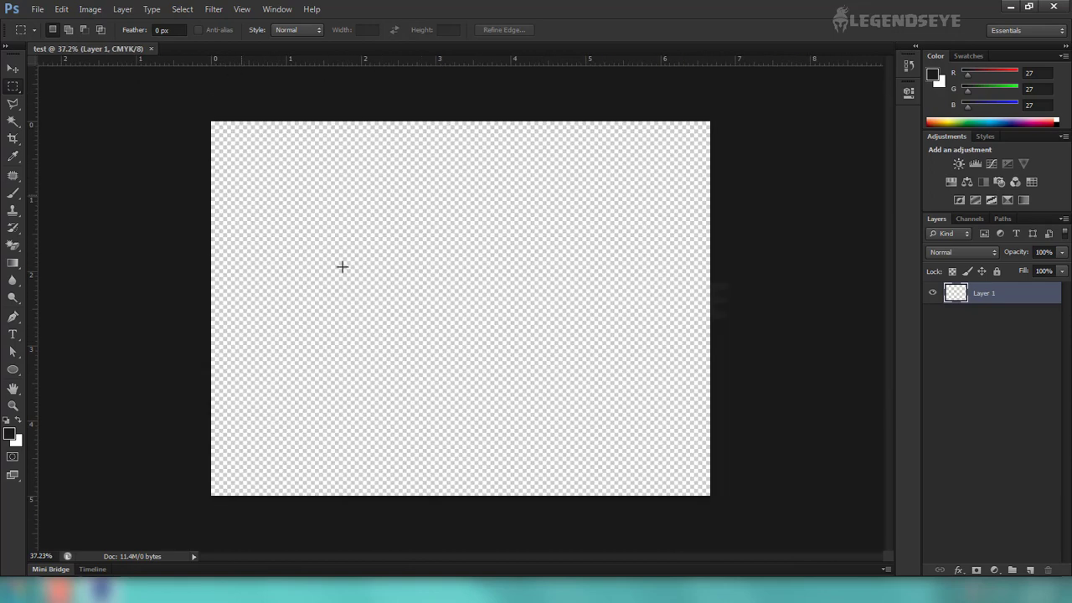
scroll(568, 243, "up", 1)
scroll(408, 252, "down", 1)
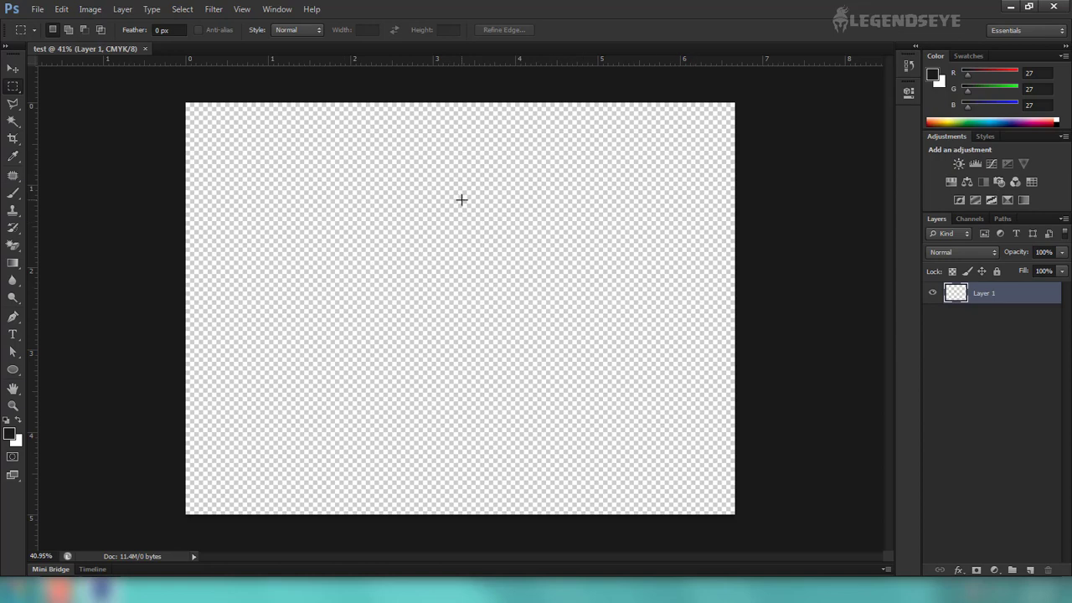
Create another new document via File > New with Background Contents set to White
left_click(38, 9)
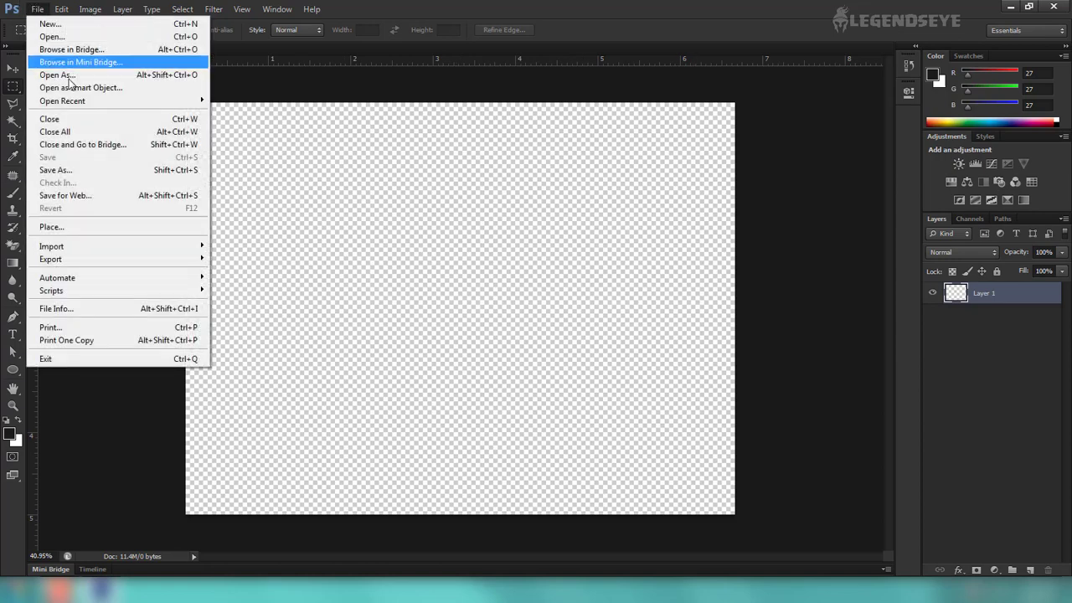
left_click(51, 24)
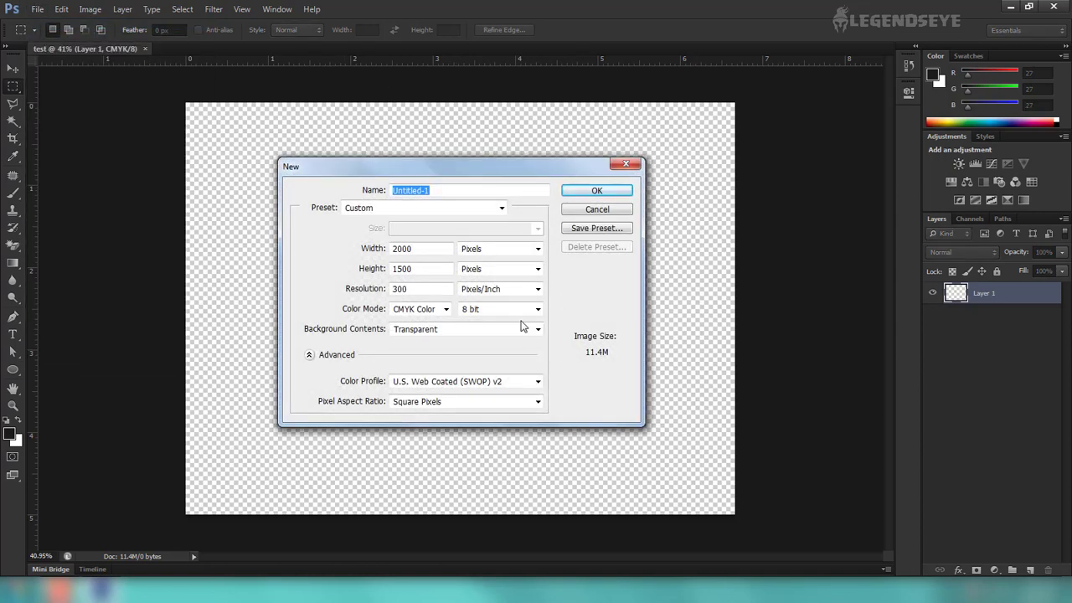
left_click(517, 330)
left_click(423, 362)
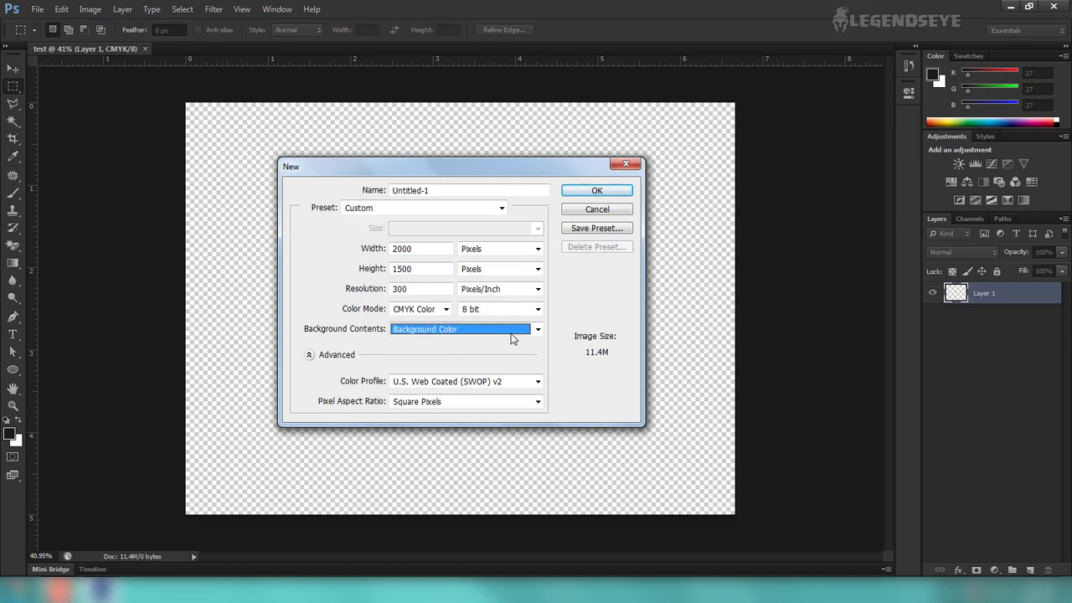
left_click(460, 329)
left_click(419, 345)
left_click(616, 193)
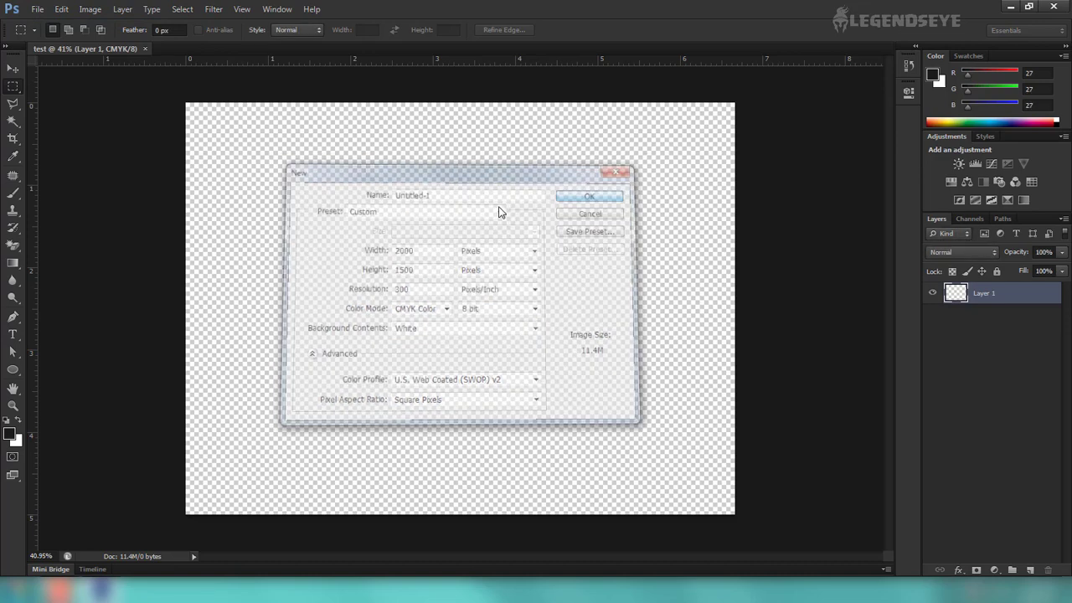